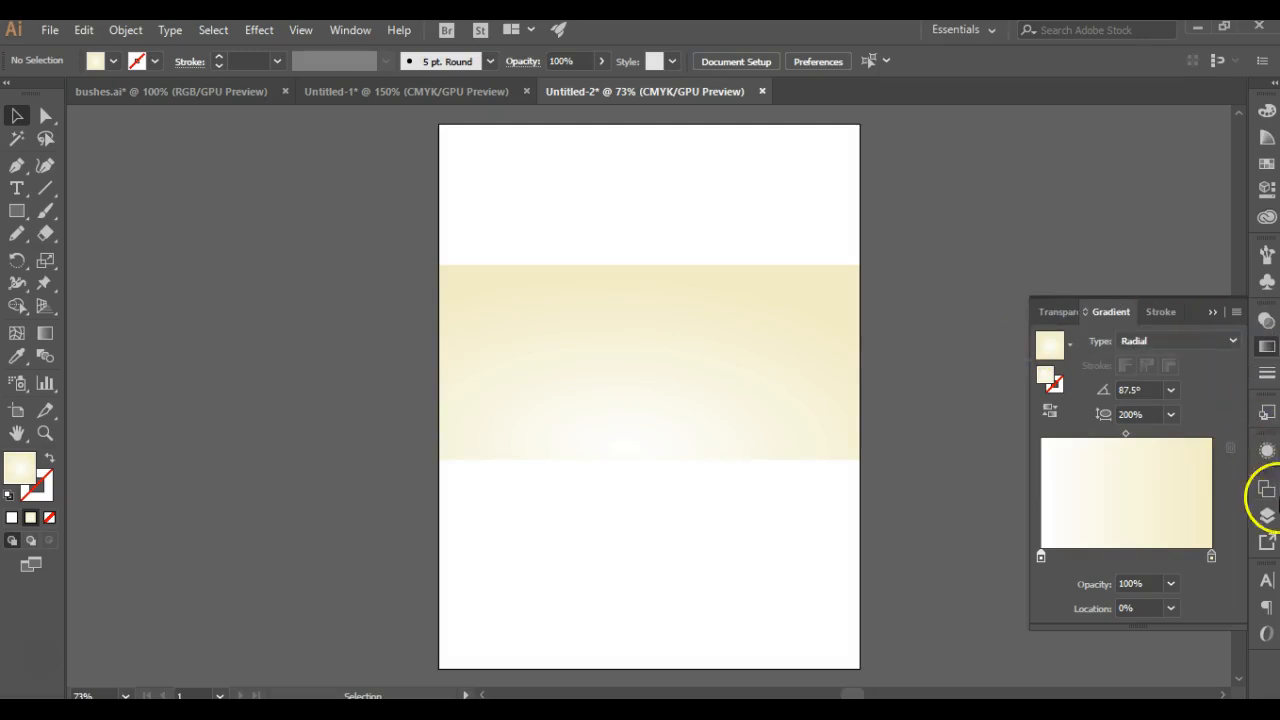
Step: Lock Layer 1, which holds the gradient background, and add a new layer above it
{"action": "left_click", "coordinate": [1267, 515]}
{"action": "left_click", "coordinate": [1020, 154]}
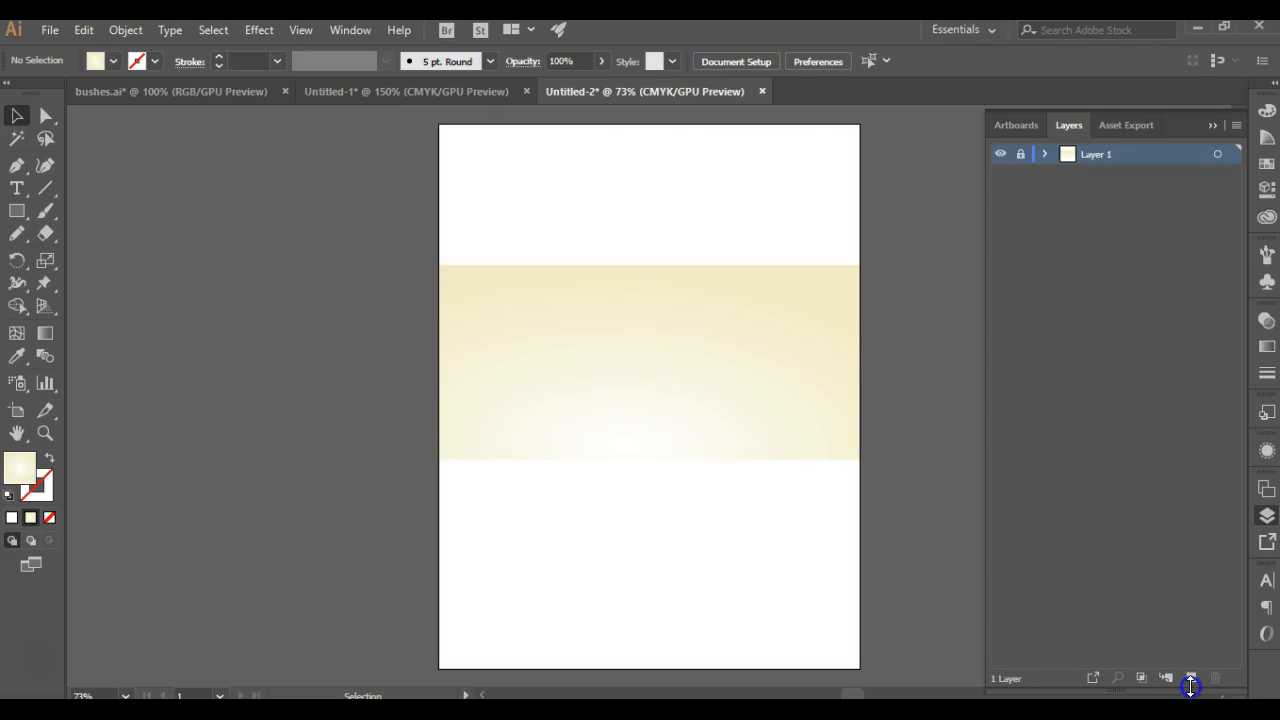
{"action": "left_click", "coordinate": [1190, 685]}
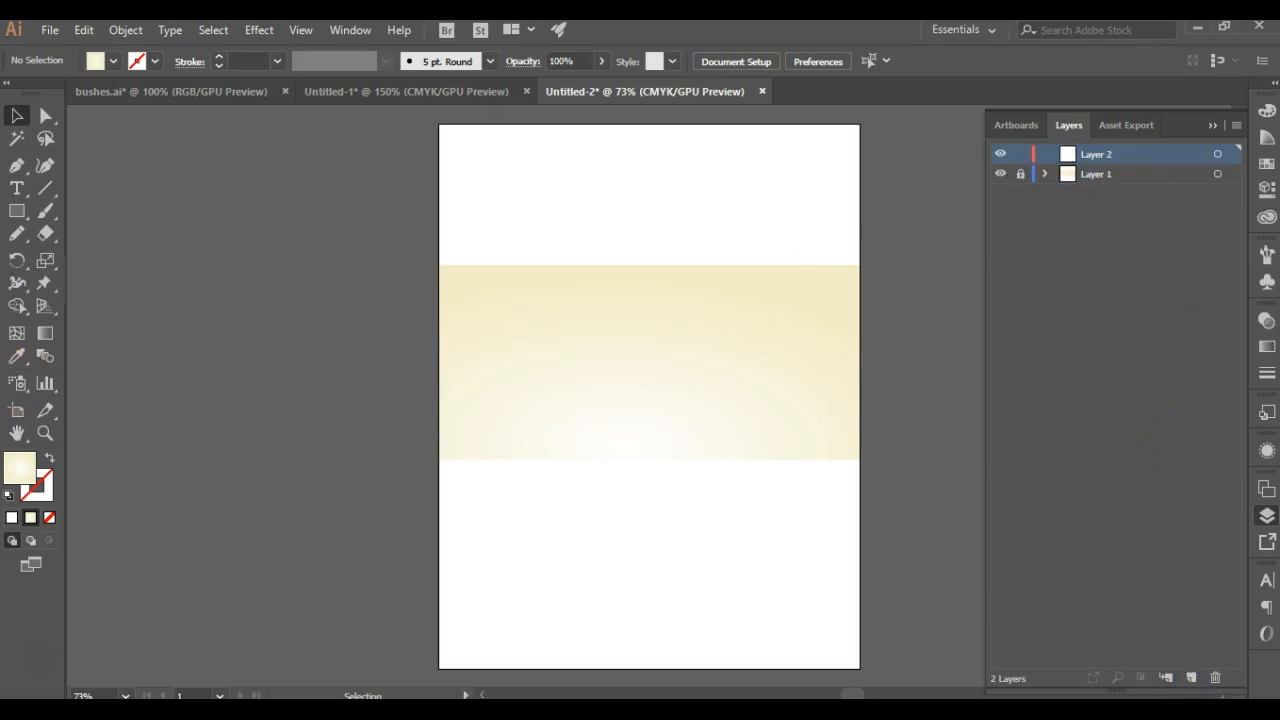
Step: Change the fill from the gradient to a solid medium grey, #adadad
{"action": "left_click", "coordinate": [11, 518]}
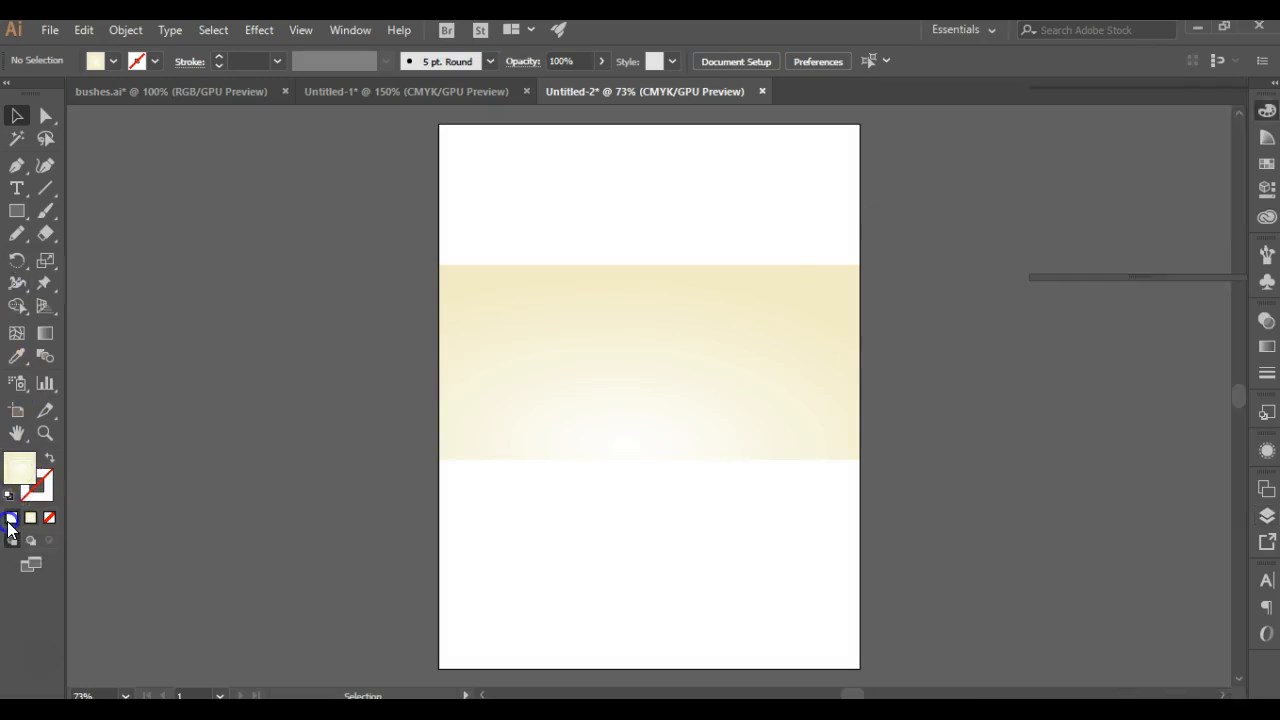
{"action": "double_click", "coordinate": [20, 468]}
{"action": "left_click", "coordinate": [41, 170]}
{"action": "left_click_drag", "start_coordinate": [41, 170], "coordinate": [10, 158]}
{"action": "left_click", "coordinate": [466, 89]}
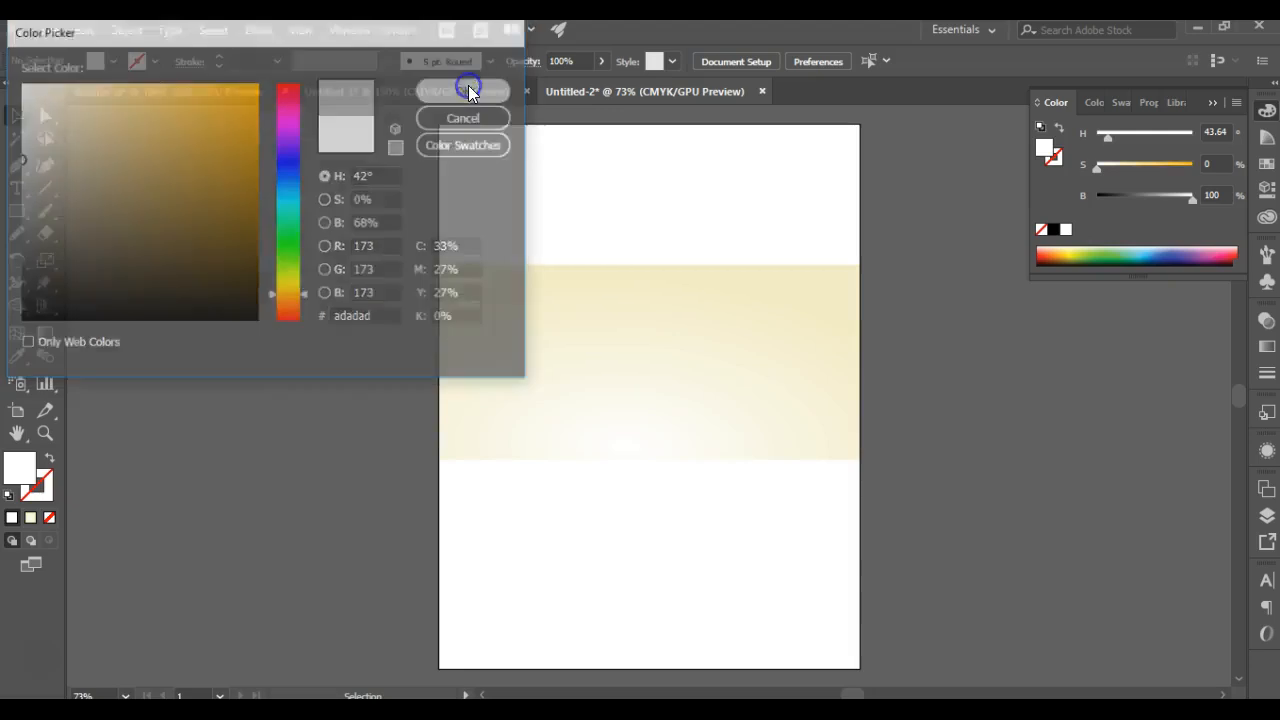
Step: Draw a grey rectangle that exactly covers the gradient band across the page, and deselect it
{"action": "left_click", "coordinate": [17, 211]}
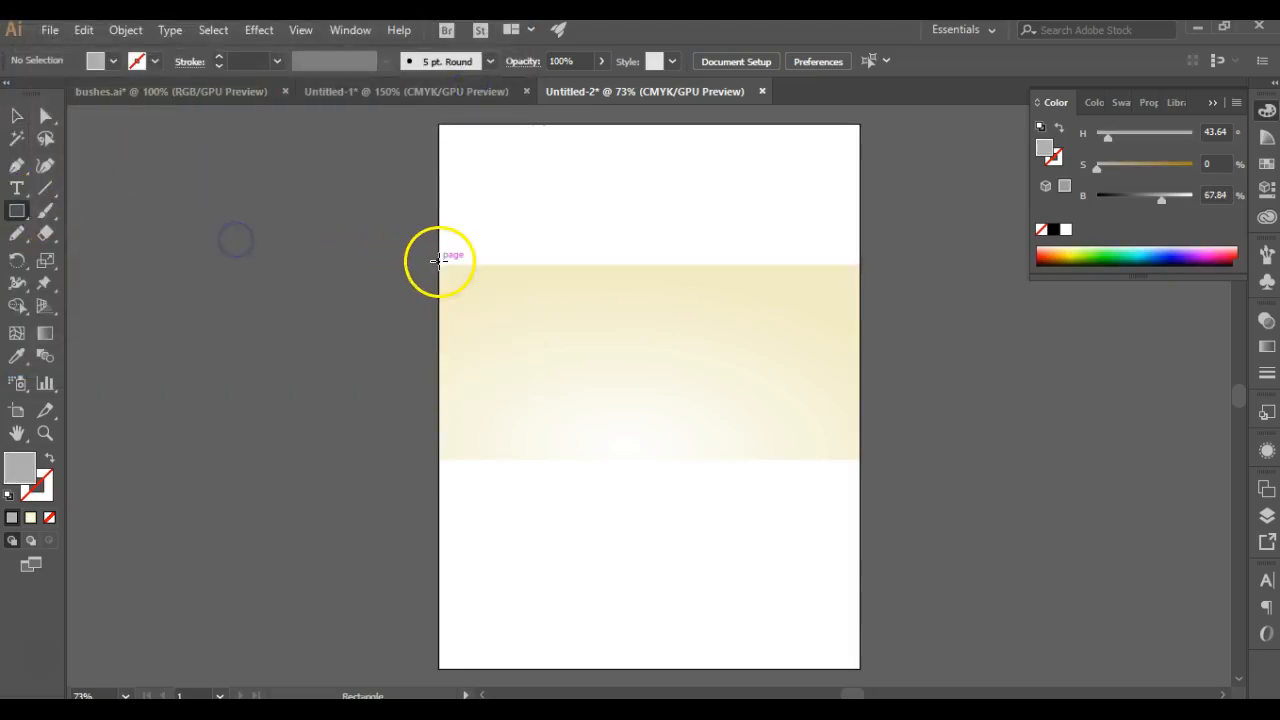
{"action": "left_click_drag", "start_coordinate": [439, 264], "coordinate": [866, 458]}
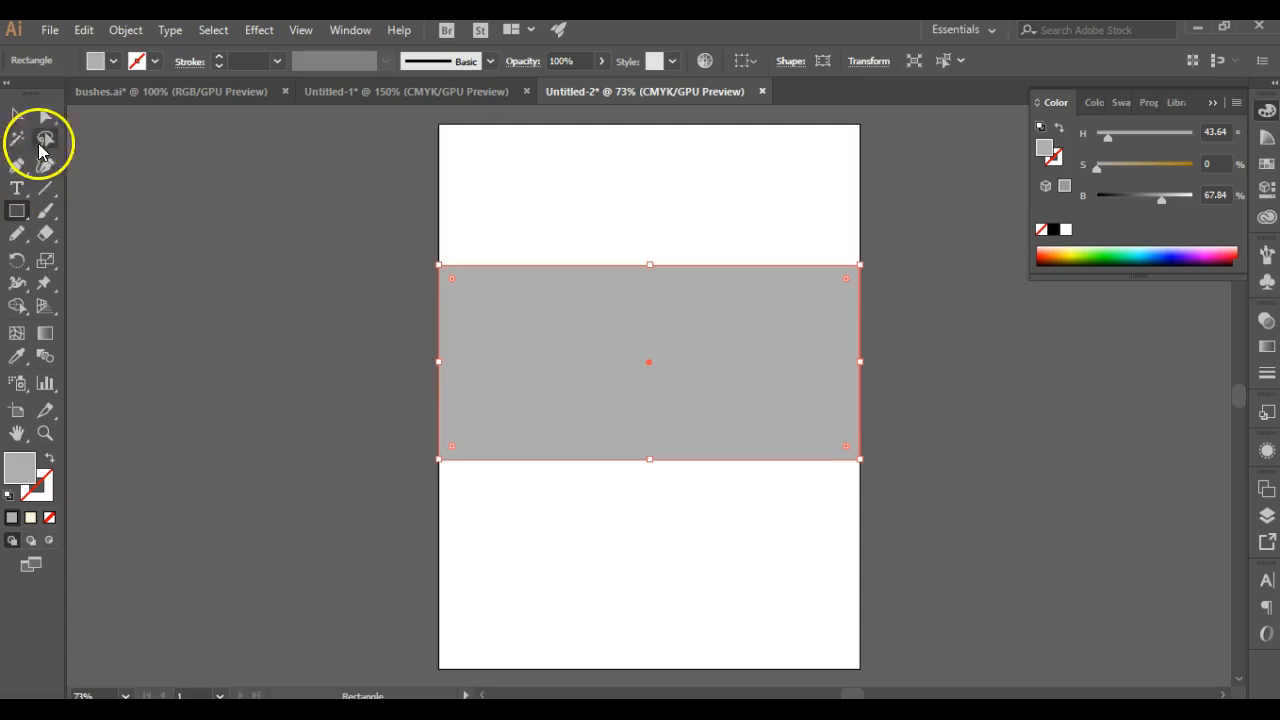
{"action": "left_click", "coordinate": [16, 115]}
{"action": "left_click", "coordinate": [308, 521]}
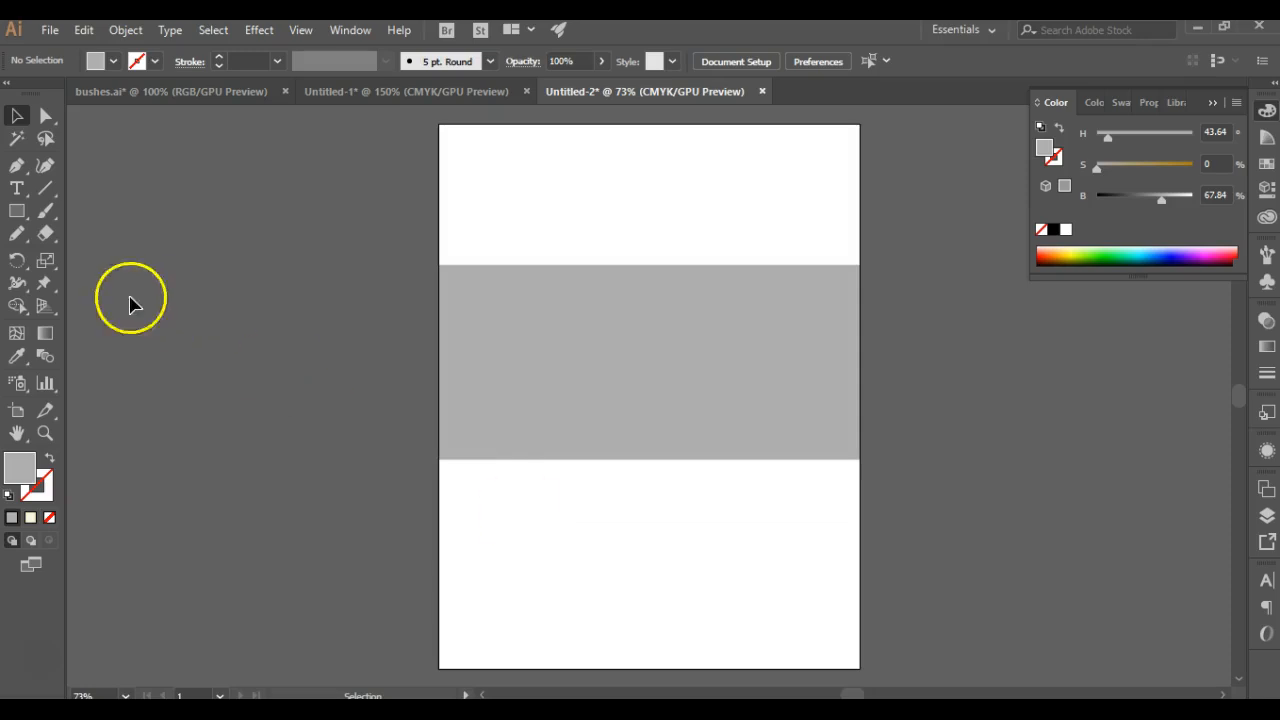
Step: Set the drawing colours to no fill and a black stroke
{"action": "left_click", "coordinate": [48, 460]}
{"action": "double_click", "coordinate": [36, 485]}
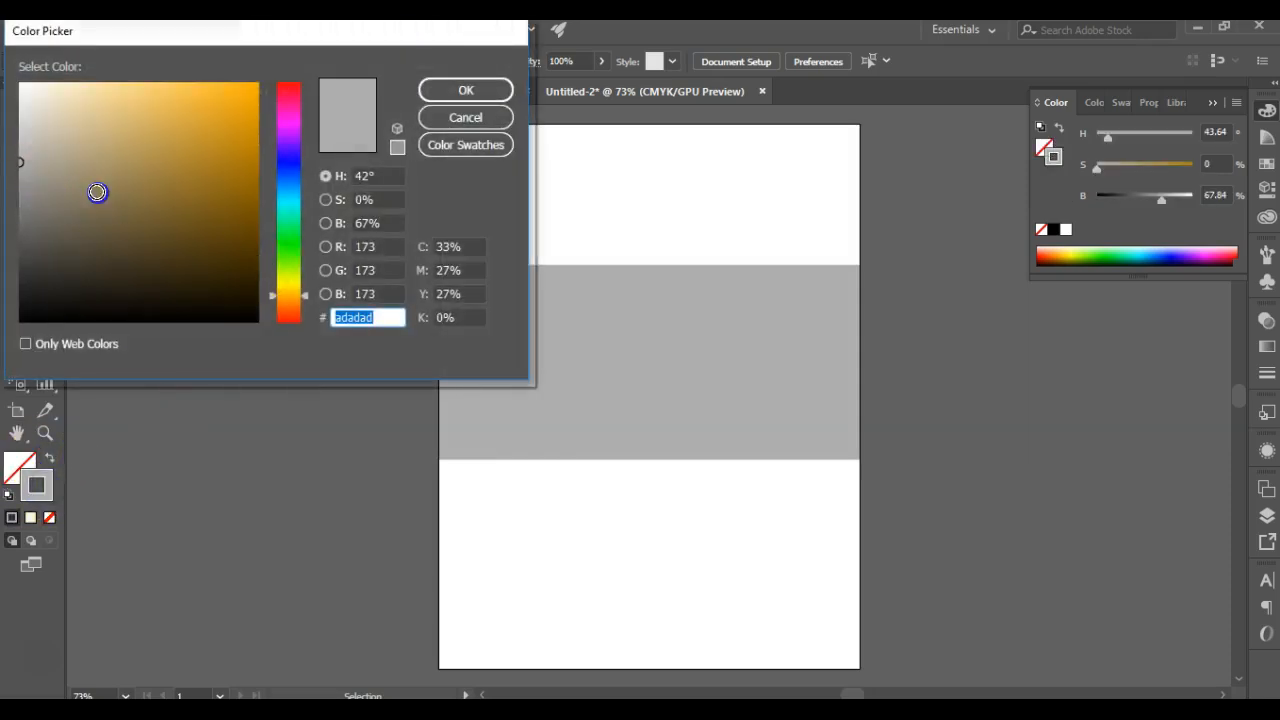
{"action": "left_click_drag", "start_coordinate": [97, 191], "coordinate": [89, 349]}
{"action": "left_click", "coordinate": [445, 94]}
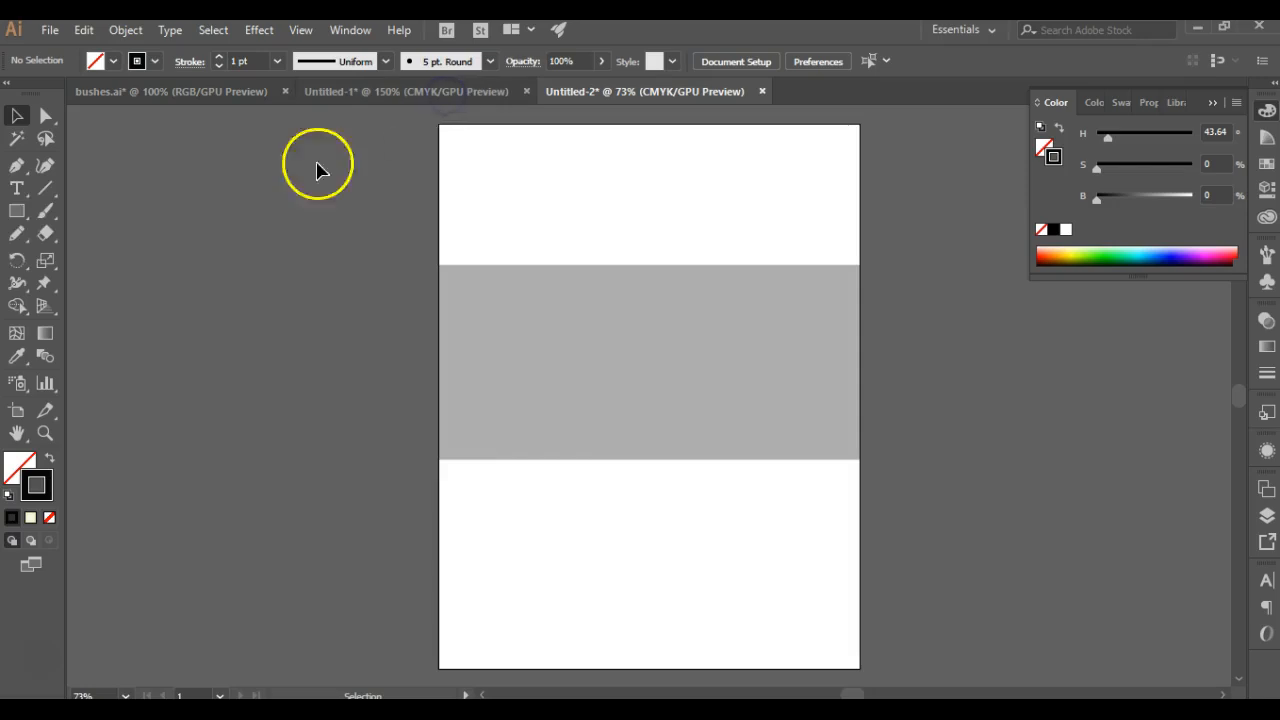
Step: Draw a small outlined rectangle in the white area below the grey band, a little under half the page wide
{"action": "left_click", "coordinate": [18, 211]}
{"action": "left_click_drag", "start_coordinate": [510, 524], "coordinate": [705, 600]}
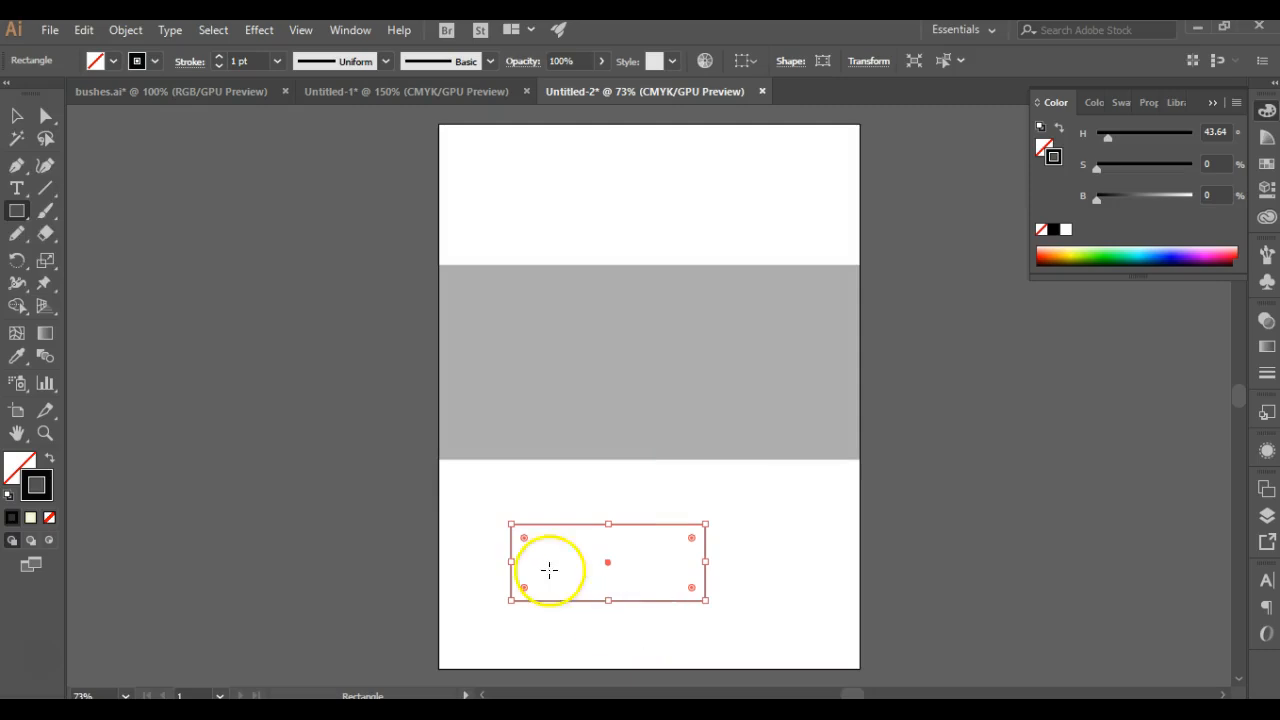
{"action": "left_click", "coordinate": [16, 116]}
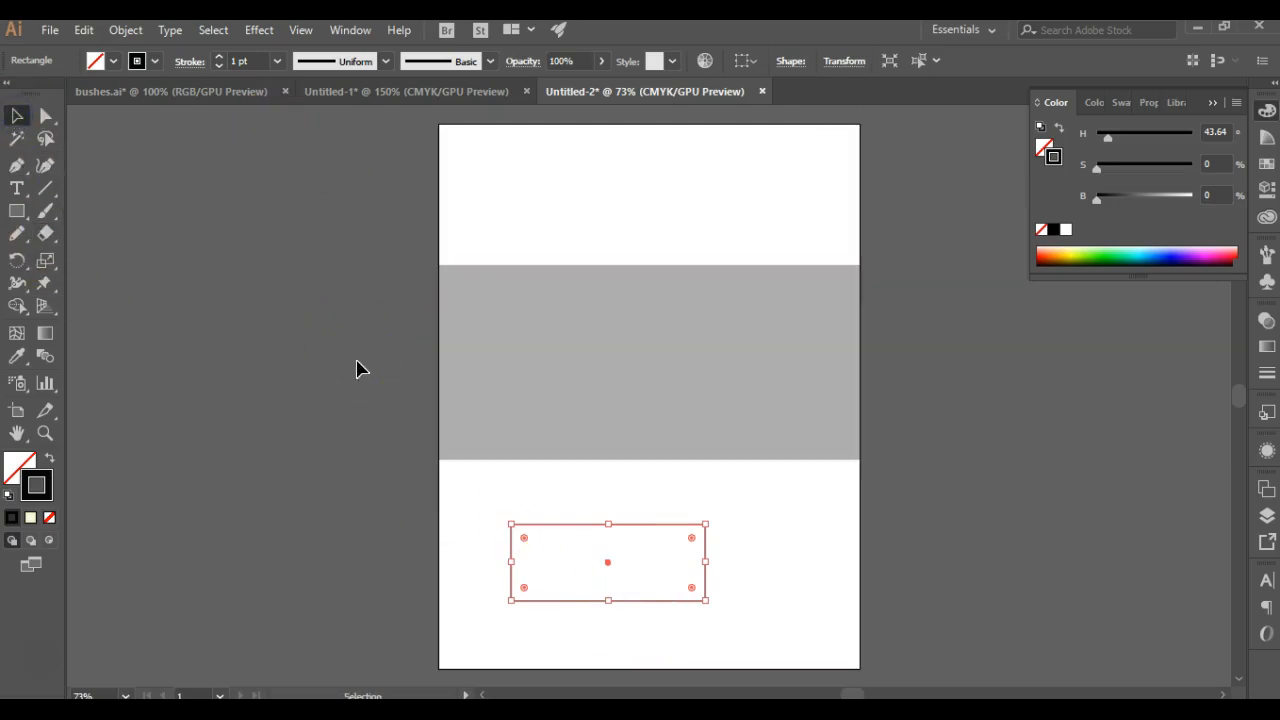
Step: Apply a Roughen effect to the small rectangle with relative size 0.84%, detail 23.79/in and smooth points
{"action": "left_click", "coordinate": [259, 31]}
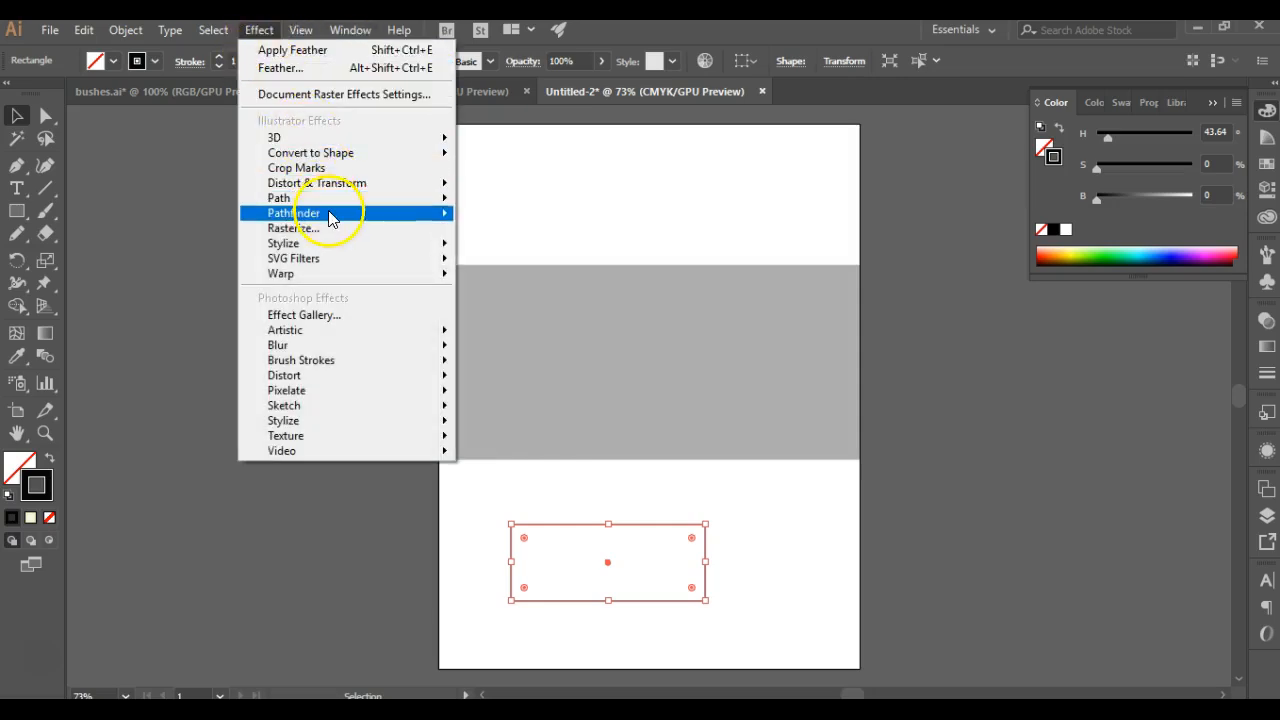
{"action": "mouse_move", "coordinate": [340, 184]}
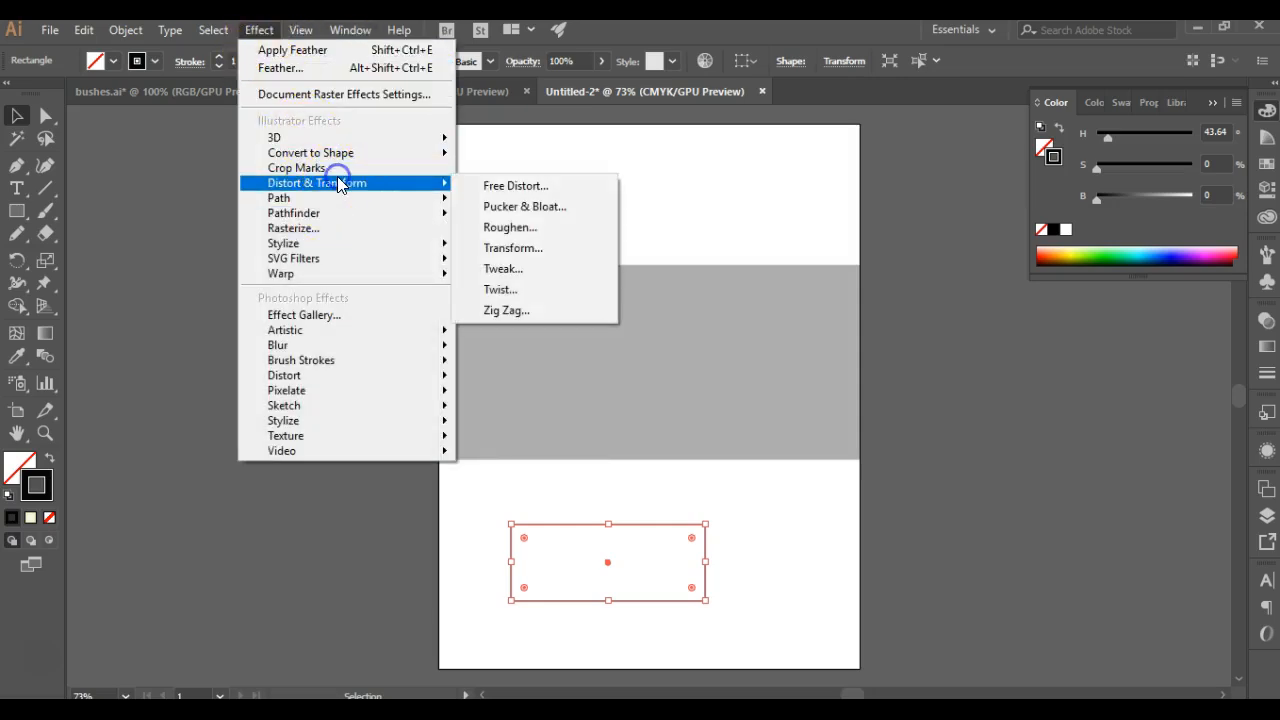
{"action": "left_click", "coordinate": [556, 229]}
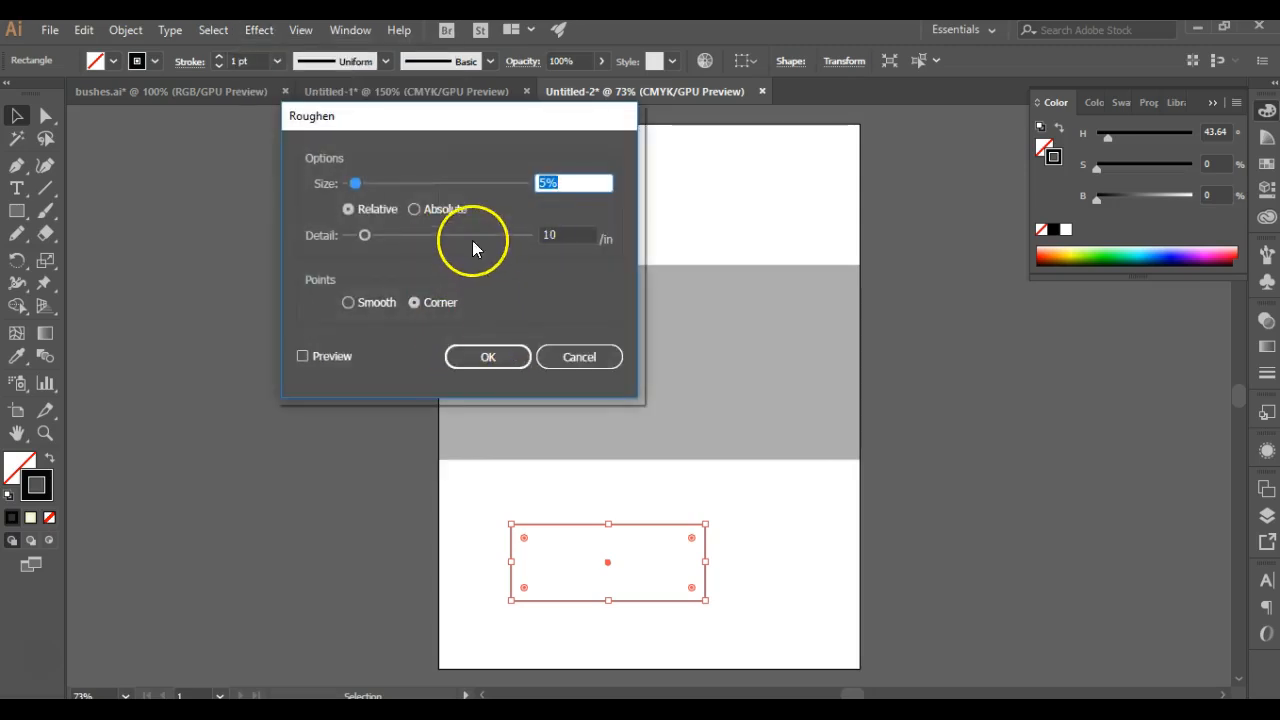
{"action": "key", "text": "BackSpace"}
{"action": "type", "text": ".84"}
{"action": "left_click", "coordinate": [550, 207]}
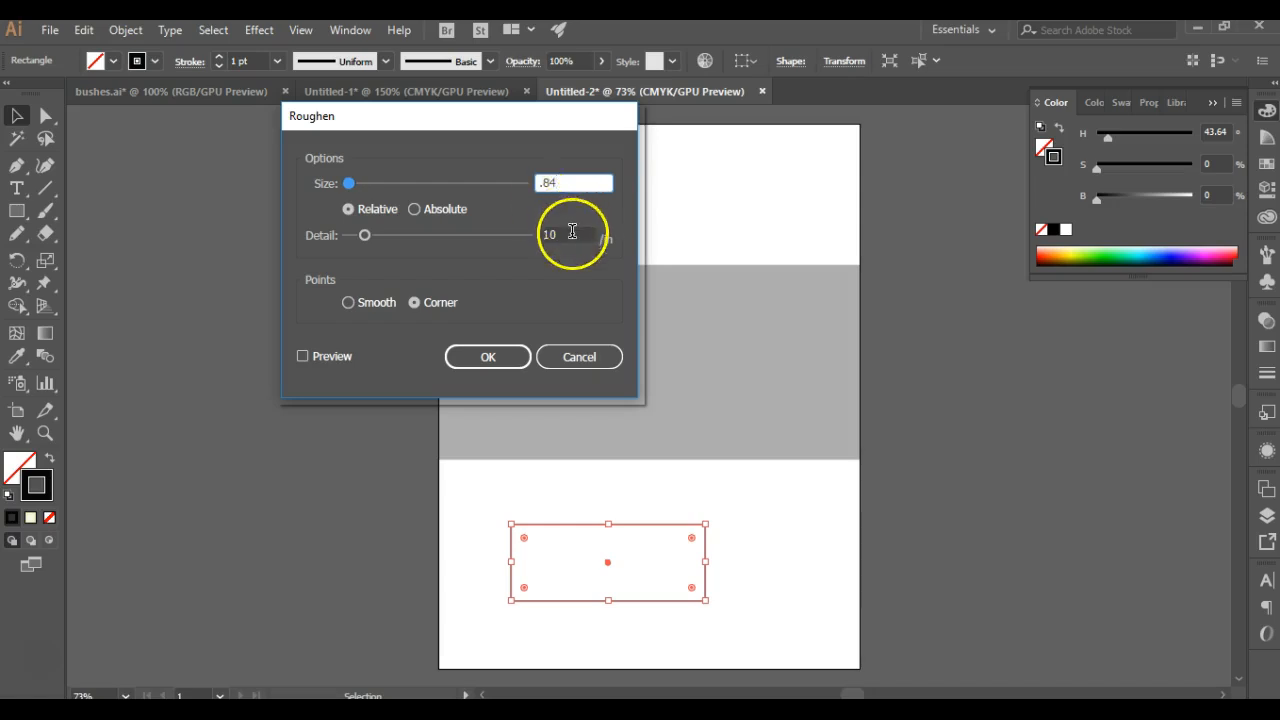
{"action": "left_click", "coordinate": [573, 236]}
{"action": "left_click_drag", "start_coordinate": [573, 236], "coordinate": [537, 240]}
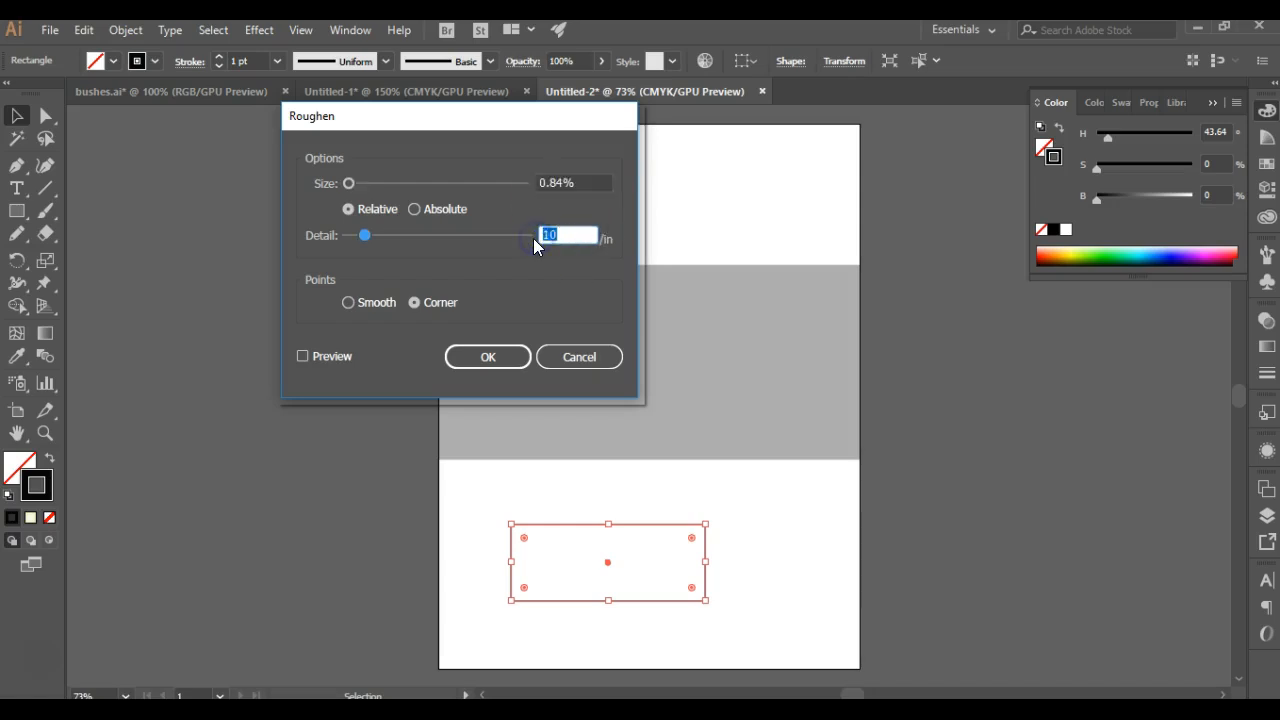
{"action": "type", "text": "23.79"}
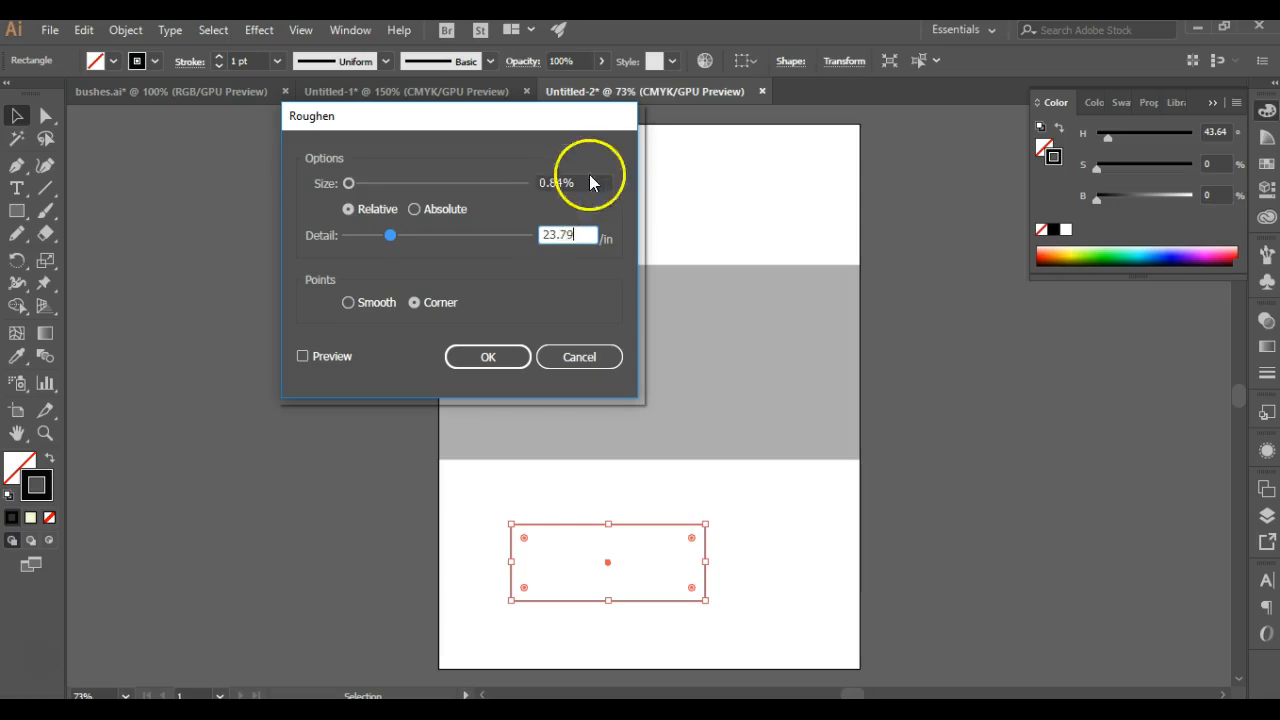
{"action": "left_click", "coordinate": [570, 183]}
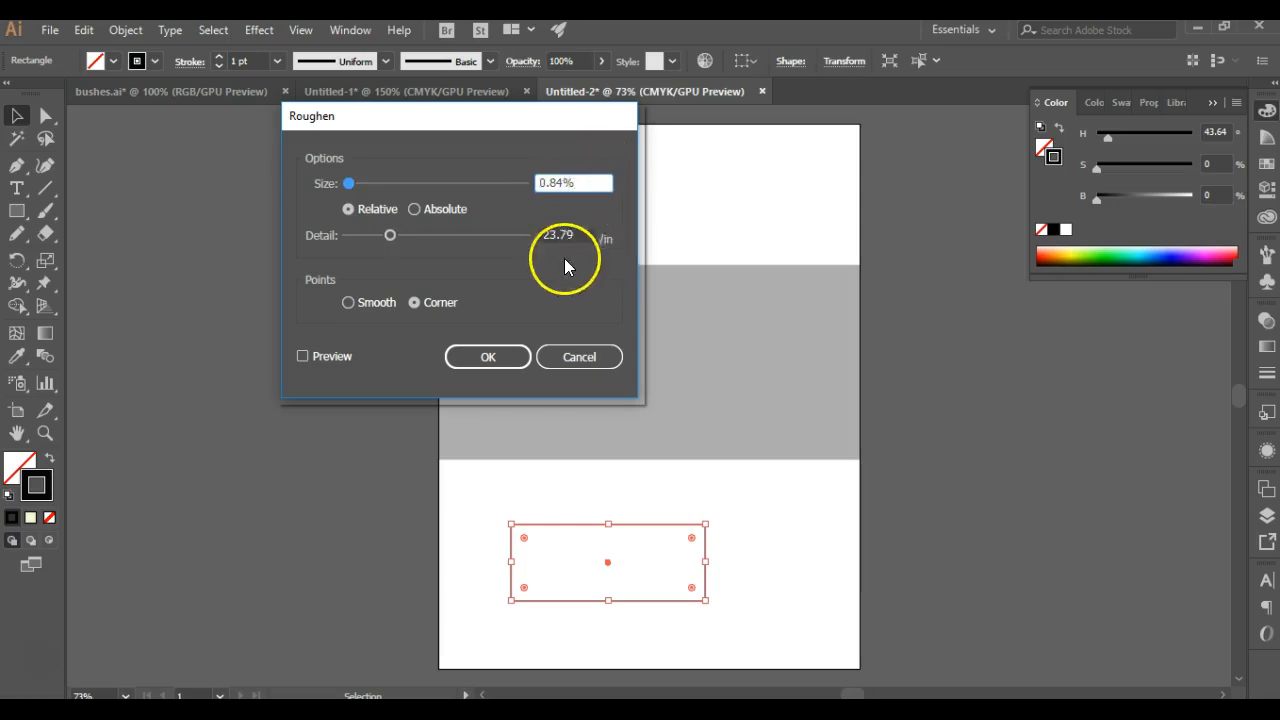
{"action": "left_click", "coordinate": [377, 306]}
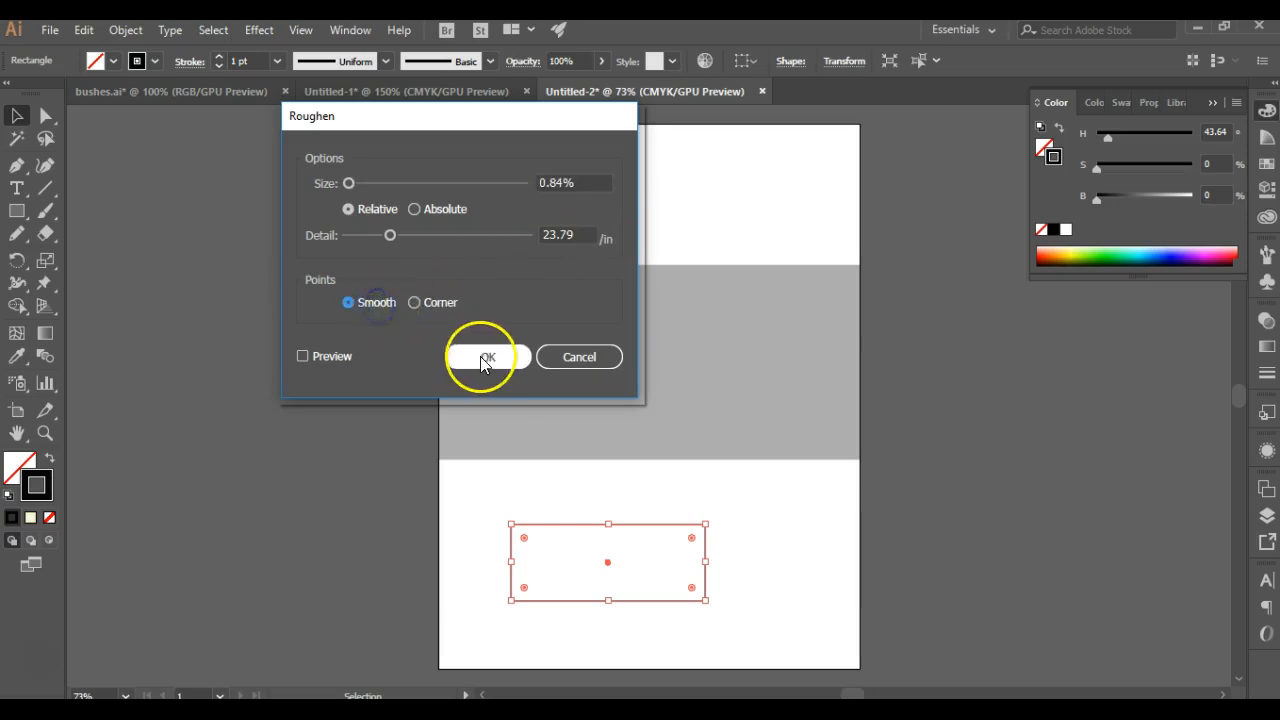
{"action": "left_click", "coordinate": [485, 358]}
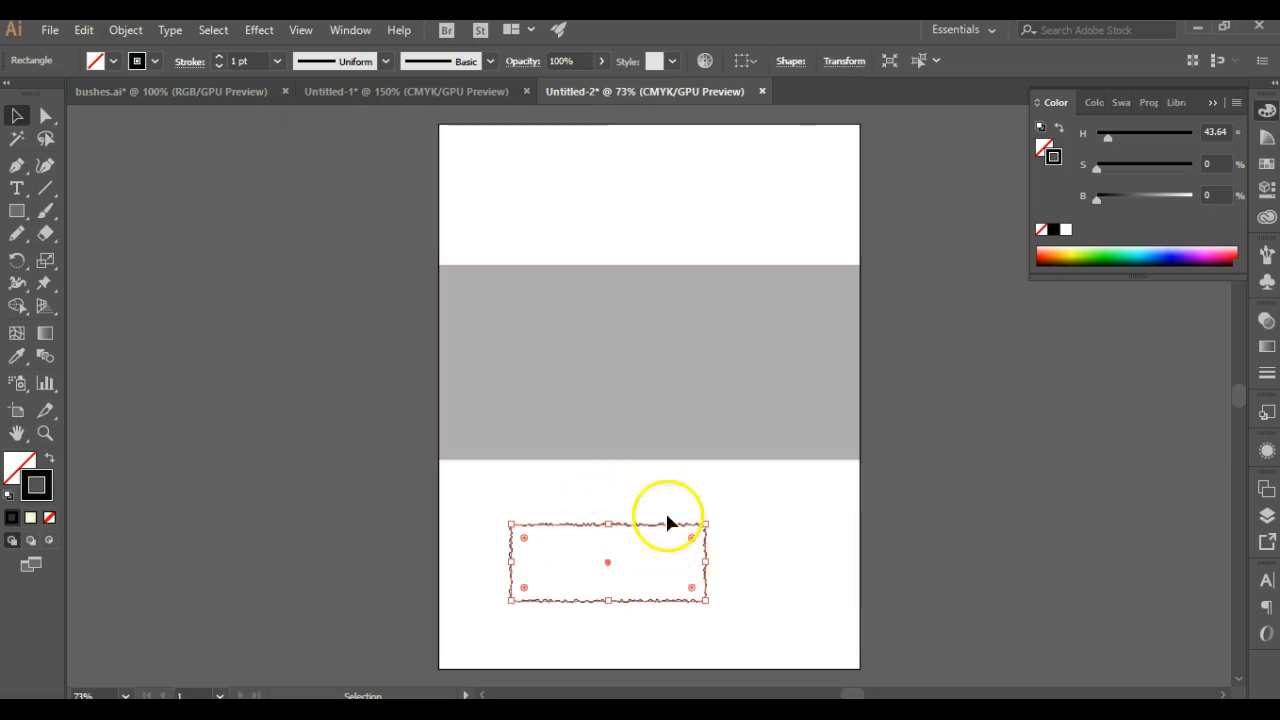
Step: Add a second Roughen effect to the small rectangle with size 0.5%, detail 100/in and smooth points
{"action": "left_click", "coordinate": [252, 29]}
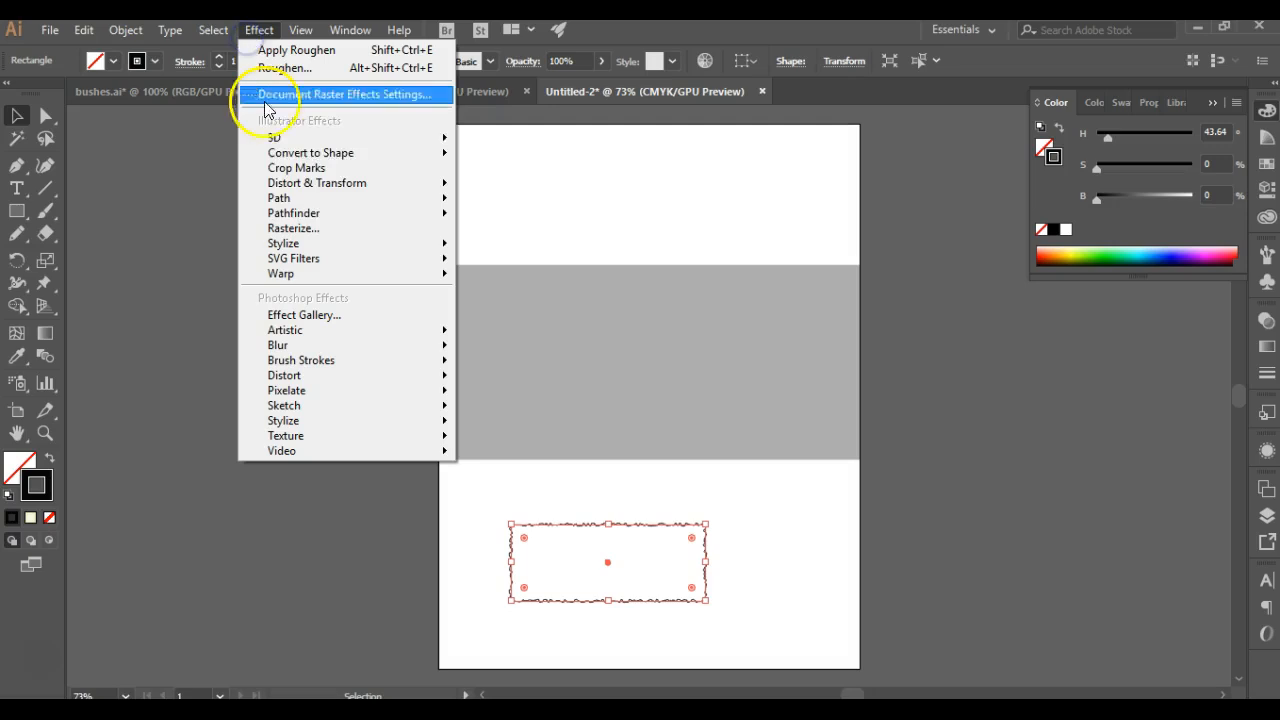
{"action": "mouse_move", "coordinate": [314, 185]}
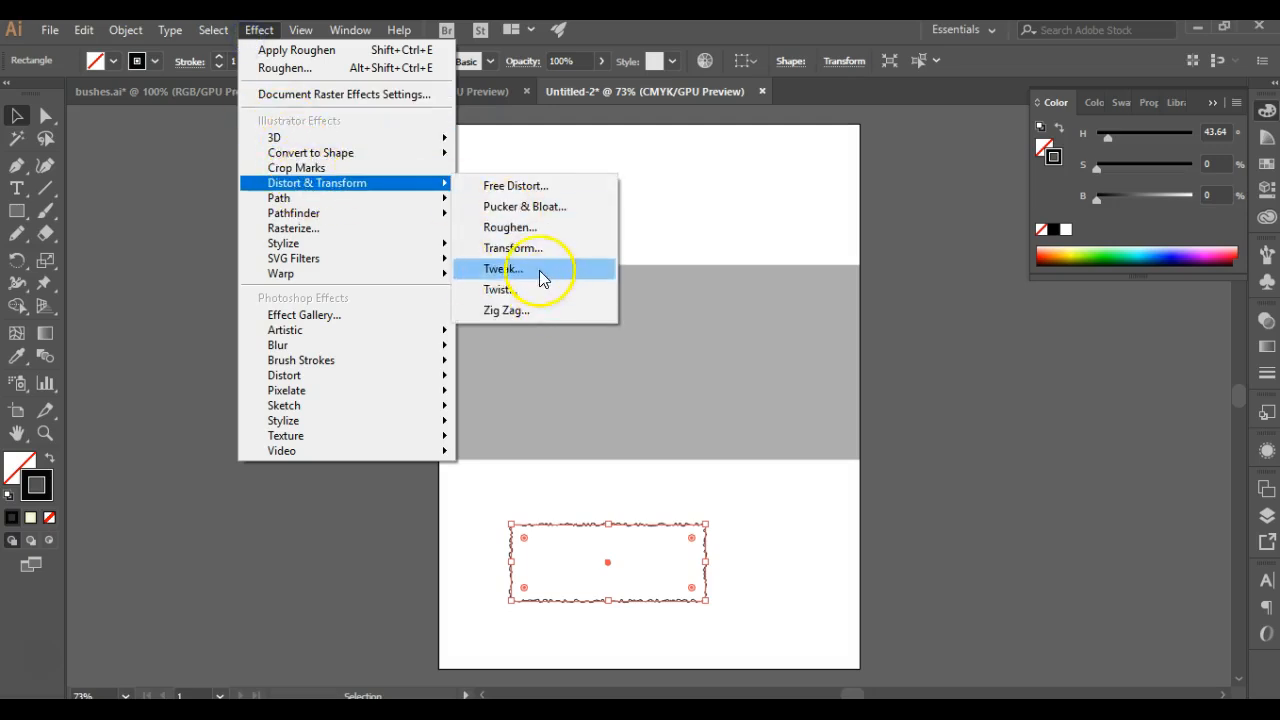
{"action": "left_click", "coordinate": [512, 228]}
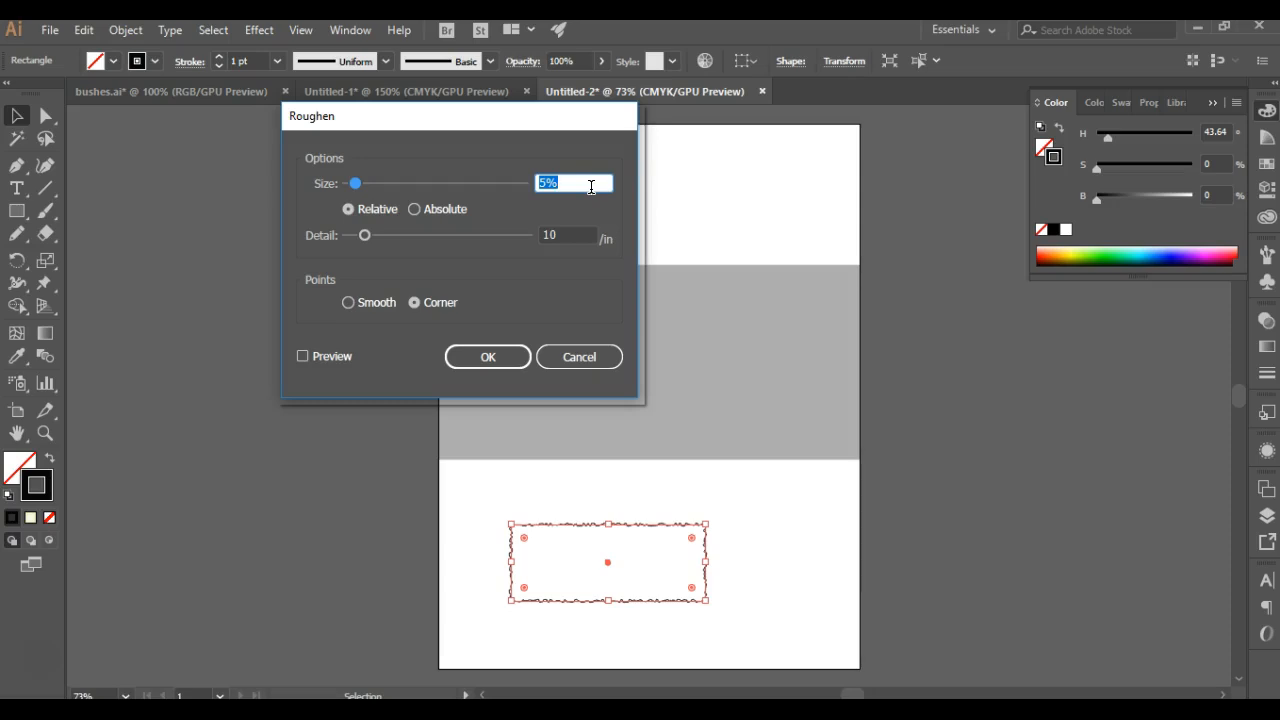
{"action": "type", "text": ".5"}
{"action": "left_click_drag", "start_coordinate": [579, 236], "coordinate": [530, 236]}
{"action": "type", "text": "100"}
{"action": "left_click", "coordinate": [381, 302]}
{"action": "left_click", "coordinate": [488, 357]}
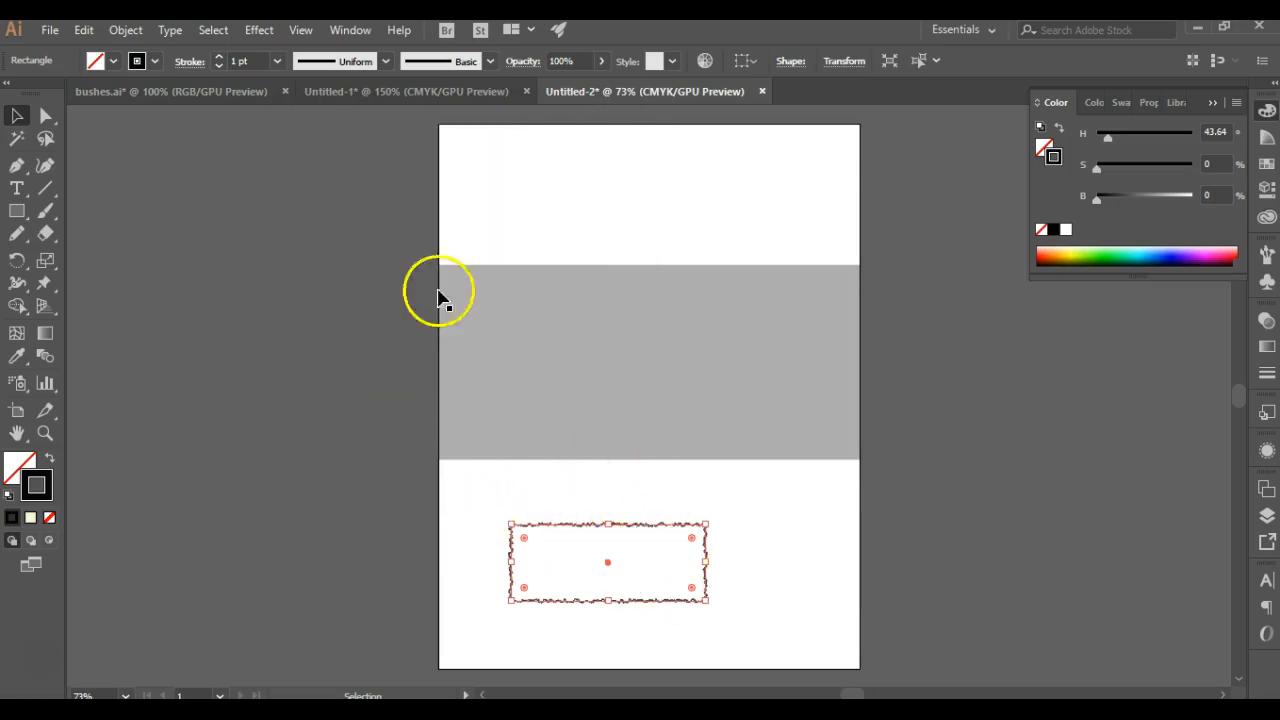
Step: Apply a Tweak effect to the roughened rectangle with absolute amounts of 16.36 pt horizontally and about 18 pt vertically
{"action": "left_click", "coordinate": [213, 31]}
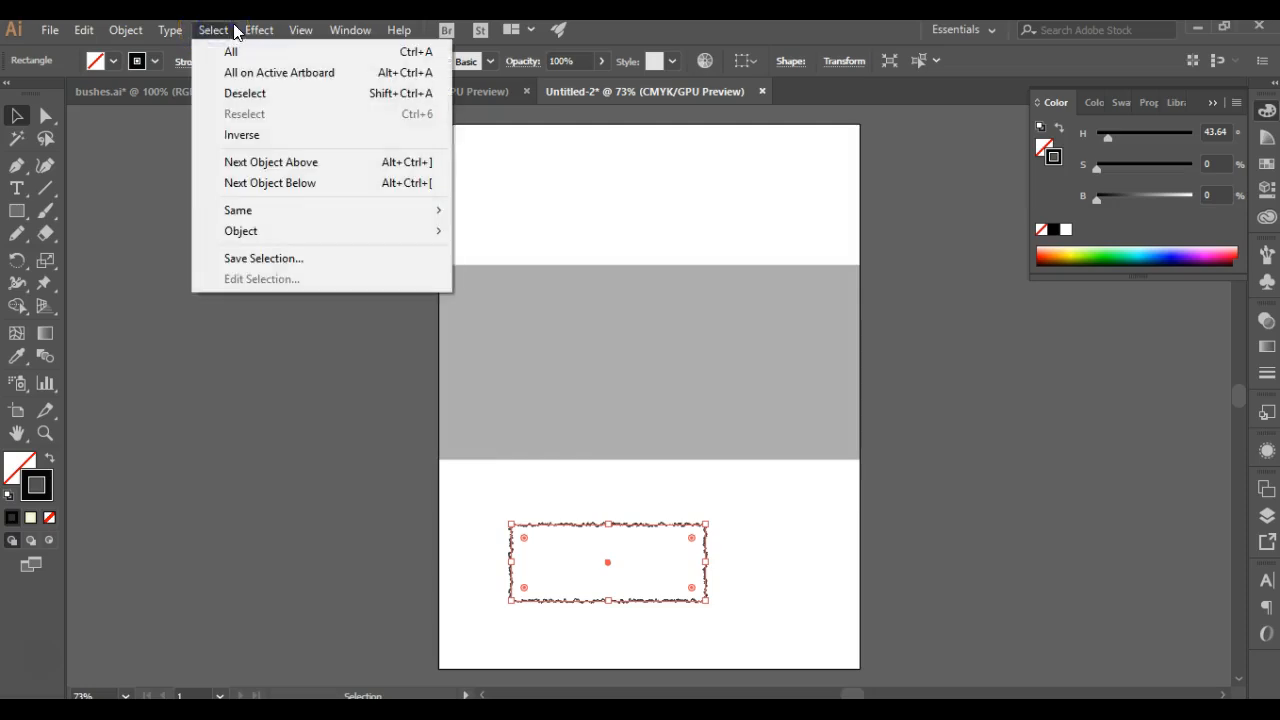
{"action": "left_click", "coordinate": [259, 30]}
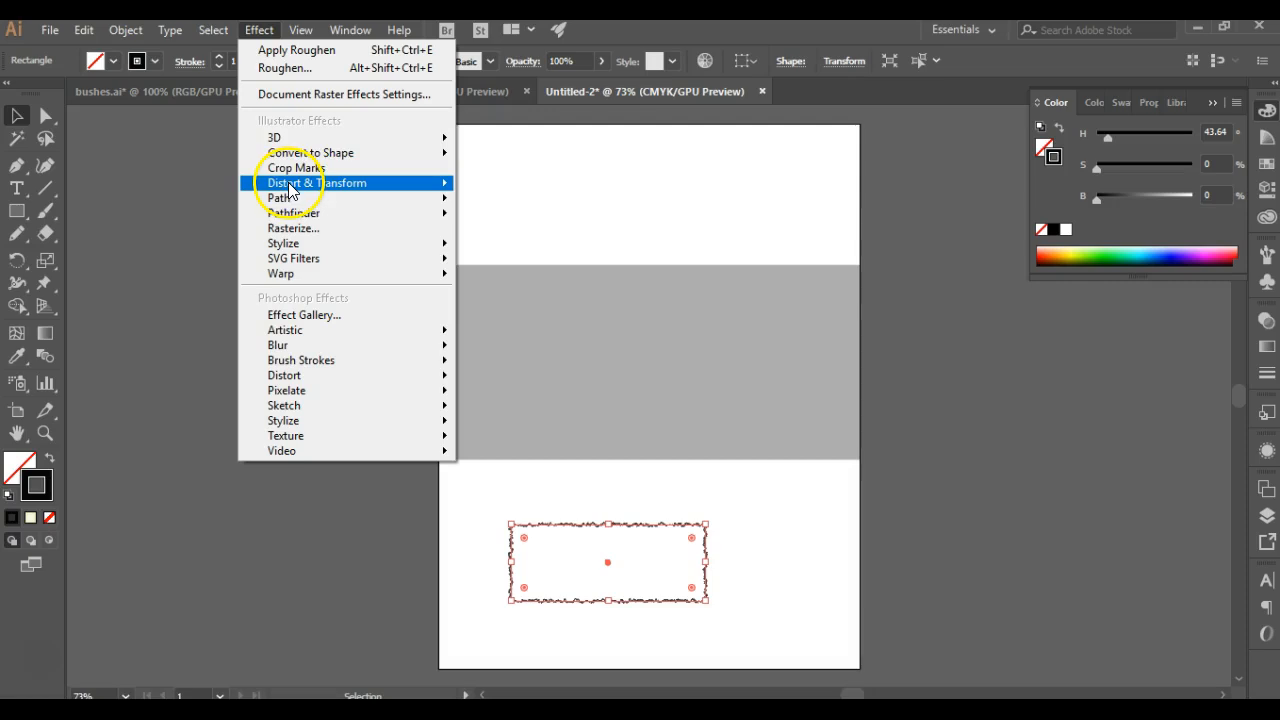
{"action": "mouse_move", "coordinate": [288, 182]}
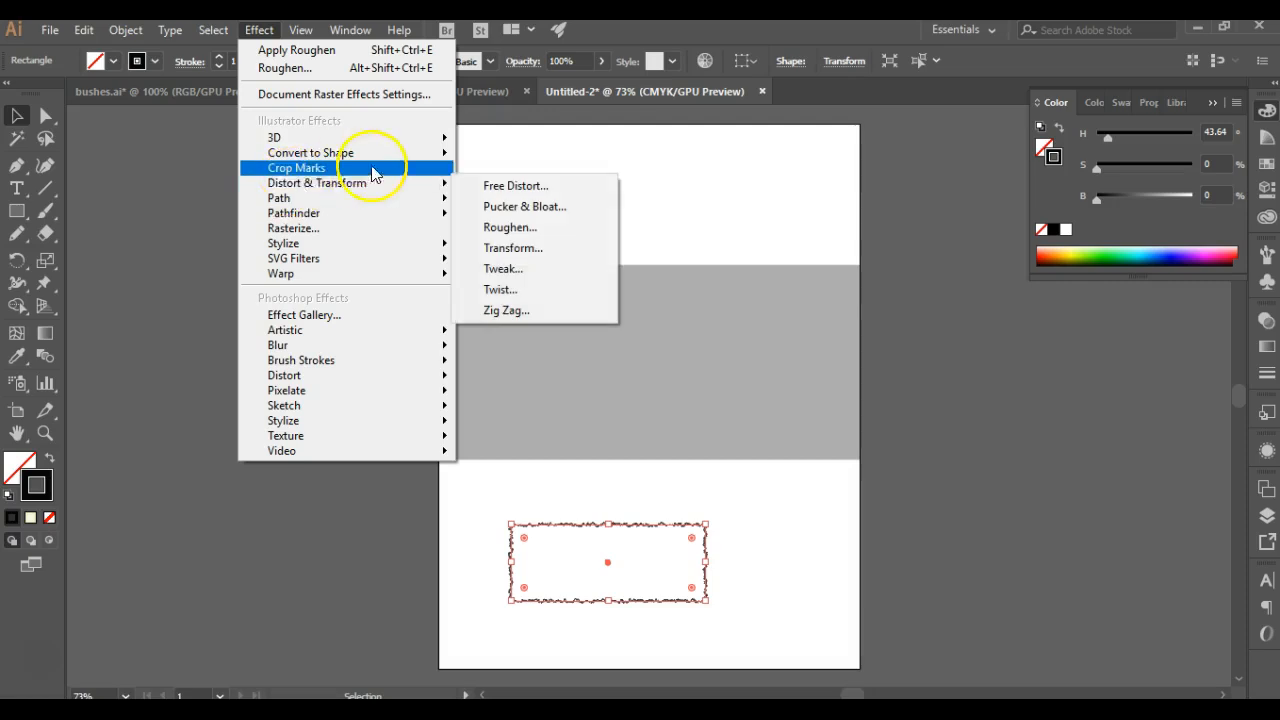
{"action": "left_click", "coordinate": [550, 268]}
{"action": "left_click_drag", "start_coordinate": [180, 41], "coordinate": [478, 172]}
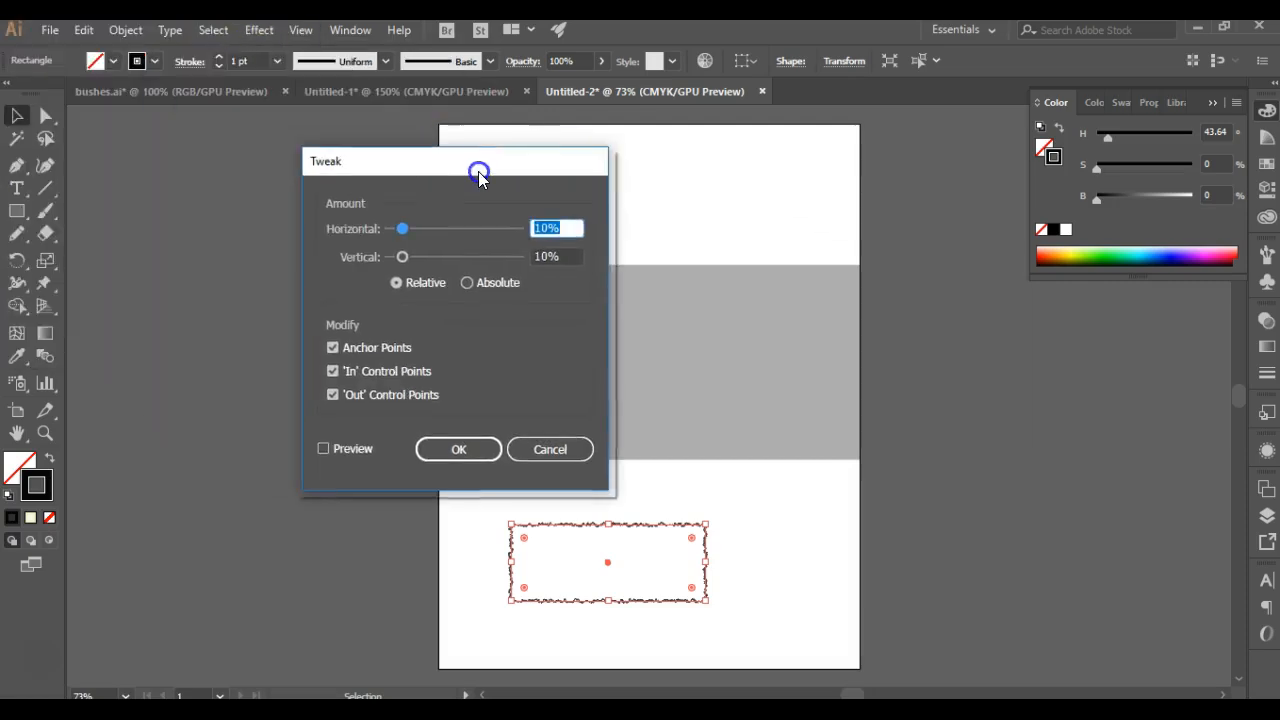
{"action": "left_click", "coordinate": [486, 280]}
{"action": "left_click_drag", "start_coordinate": [575, 229], "coordinate": [518, 226]}
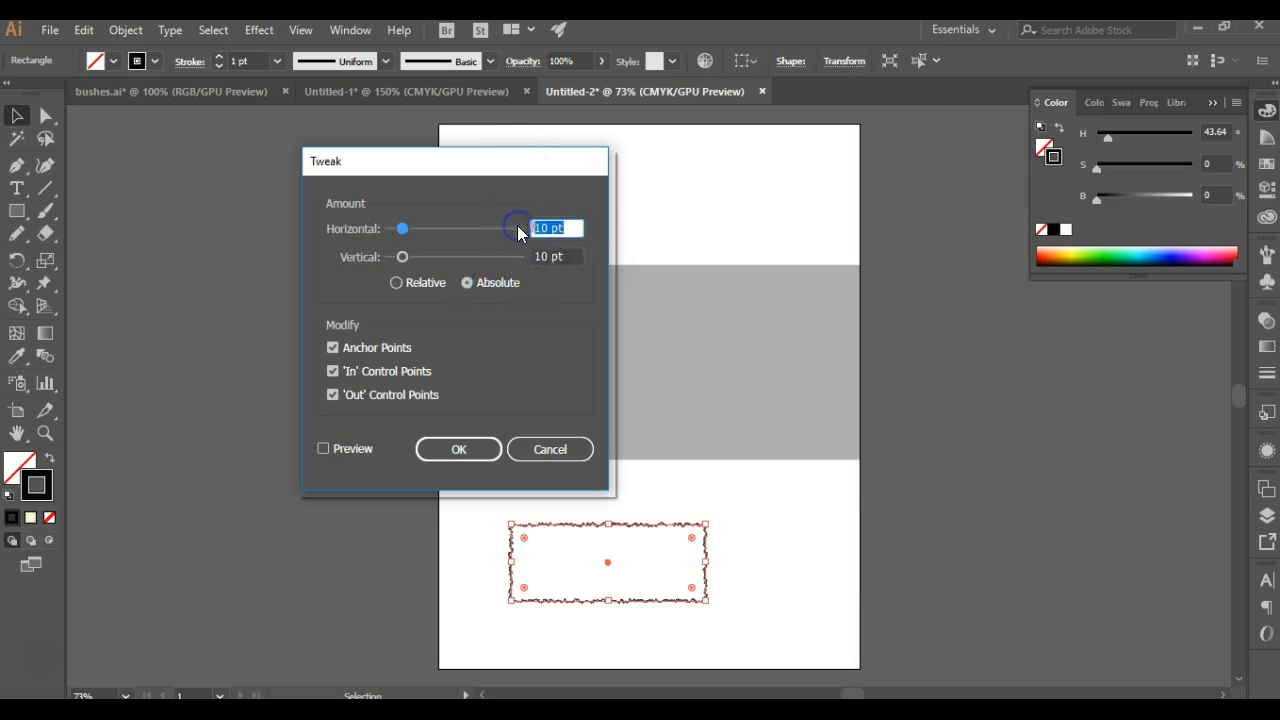
{"action": "type", "text": "16.36"}
{"action": "left_click_drag", "start_coordinate": [560, 257], "coordinate": [530, 257]}
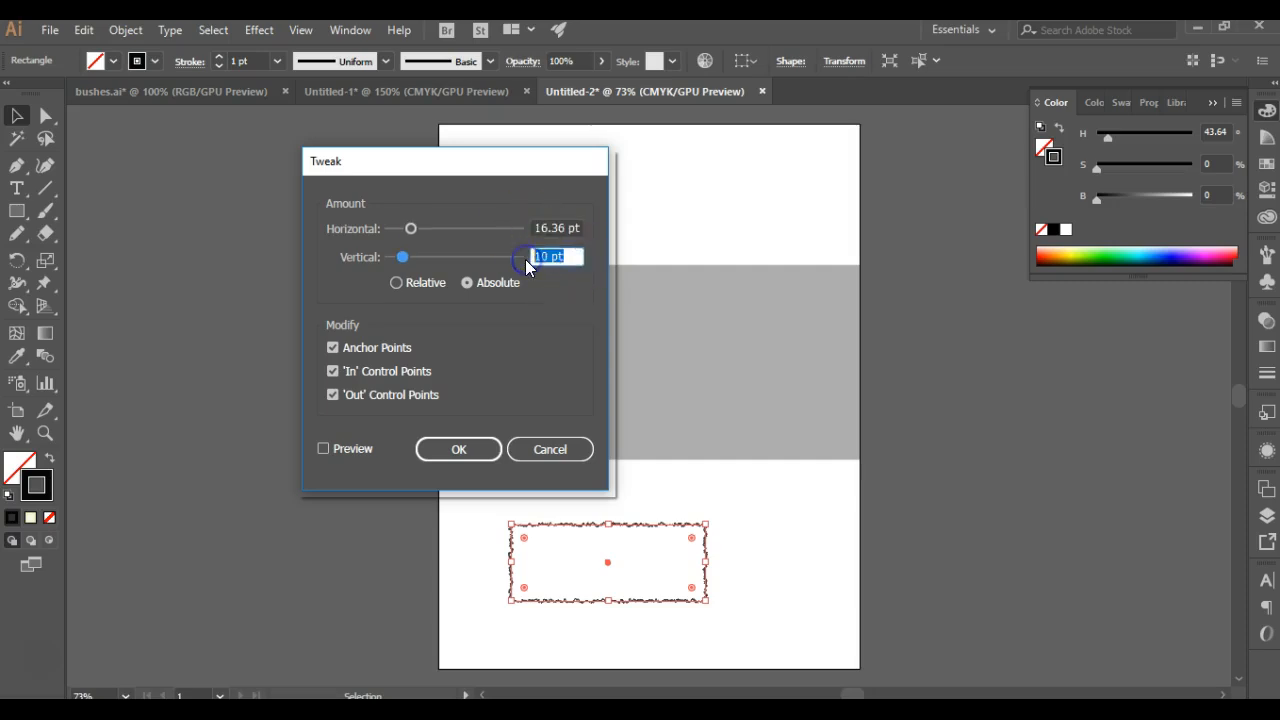
{"action": "type", "text": "18.06"}
{"action": "left_click", "coordinate": [468, 449]}
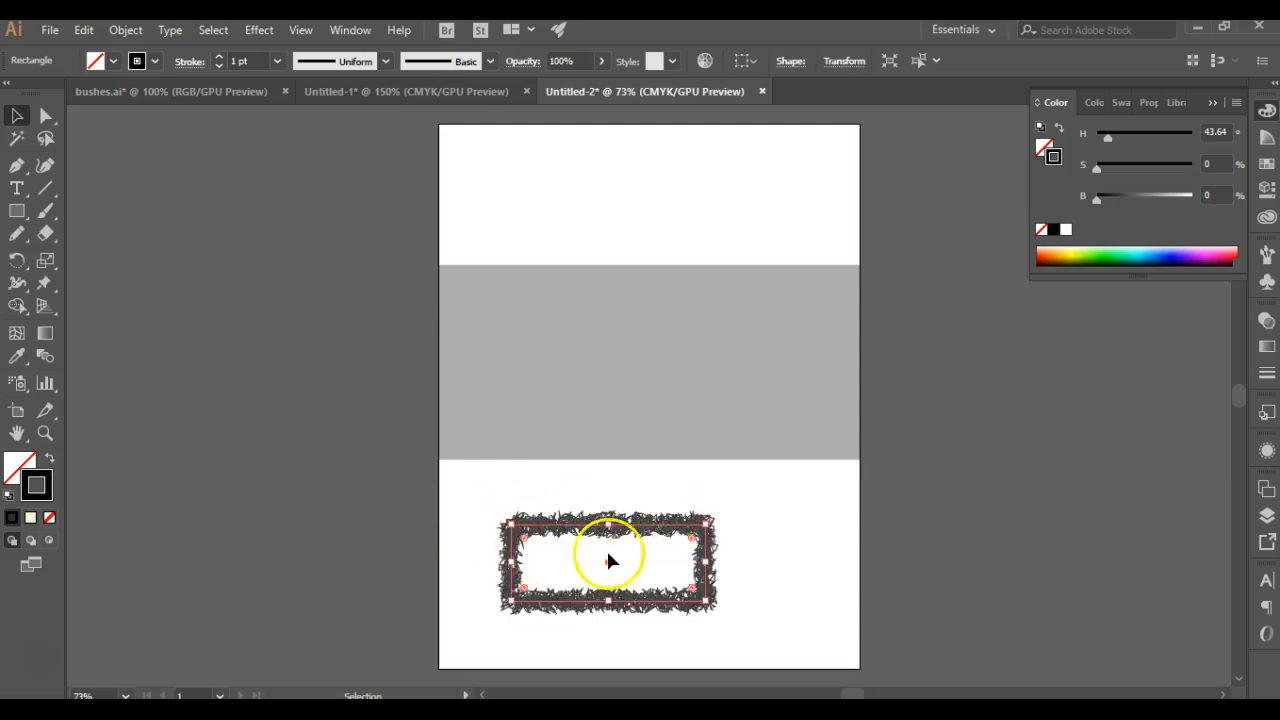
Step: Make the shape's 1 pt stroke dashed with the dash-gap pattern 1, 0.5, 0.5, 0.3, 0.7, 0.6 pt and inspect it up close
{"action": "left_click", "coordinate": [1267, 373]}
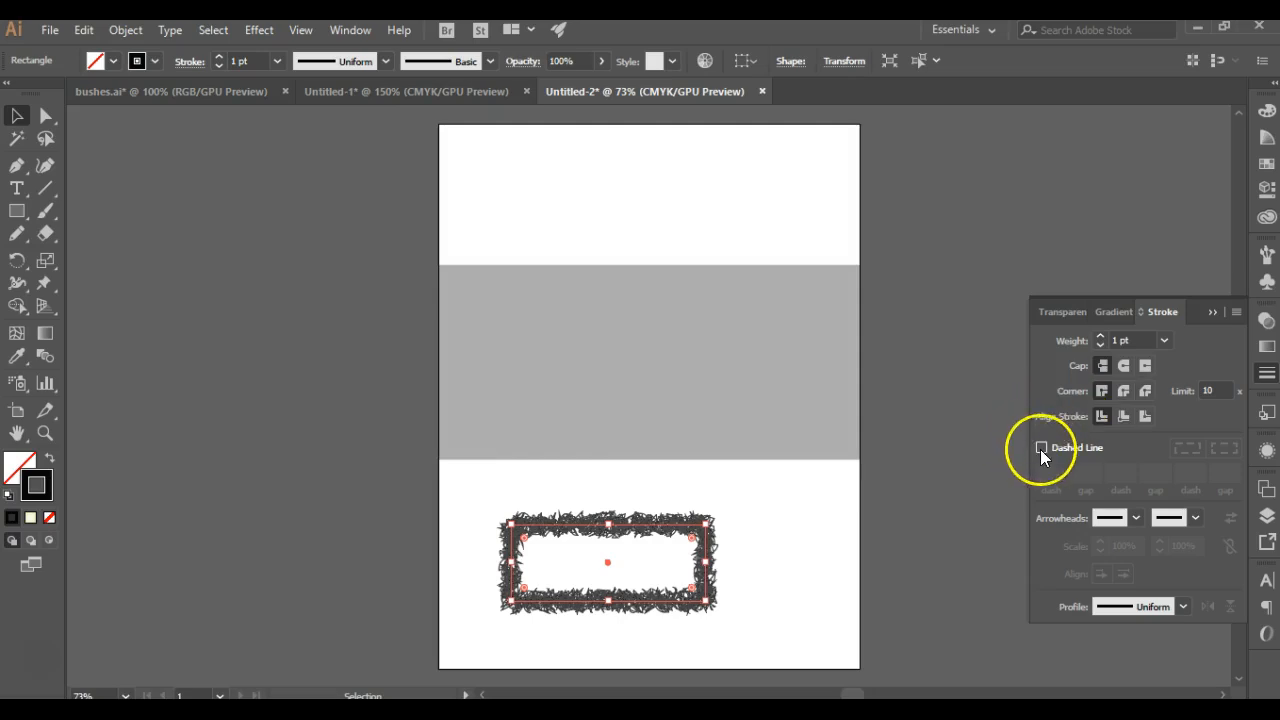
{"action": "left_click", "coordinate": [1041, 449]}
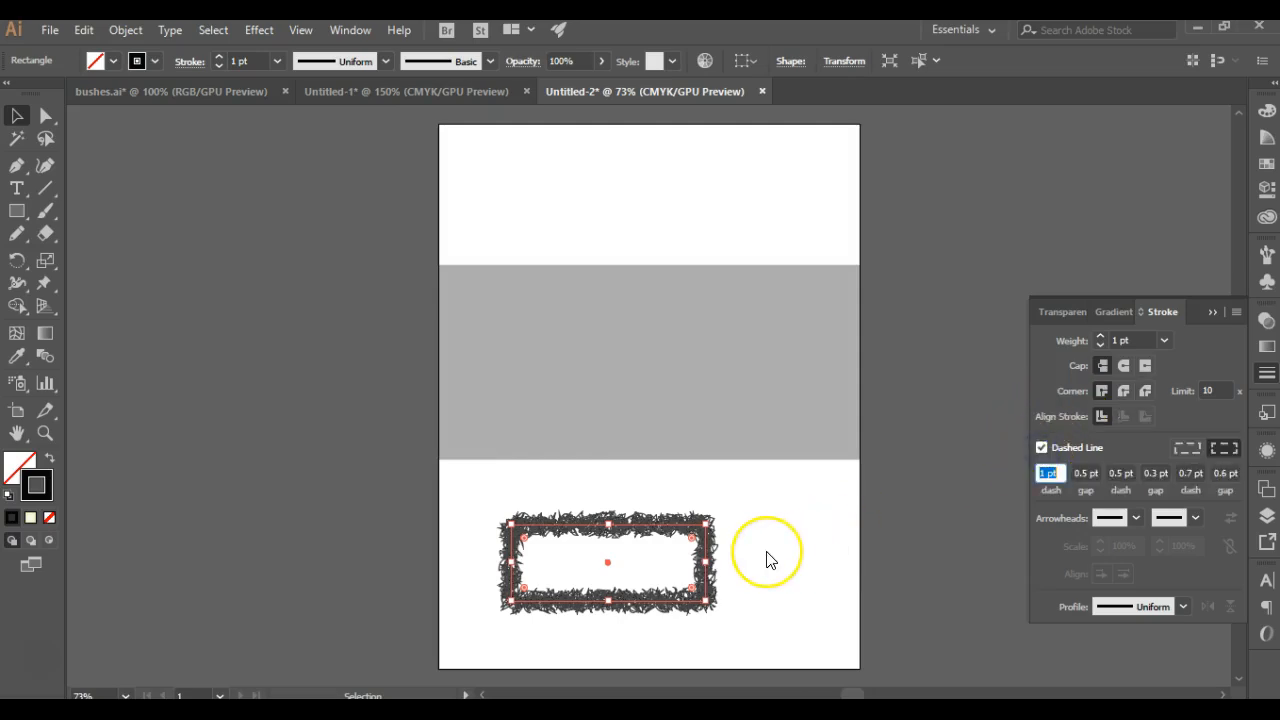
{"action": "left_click", "coordinate": [572, 508]}
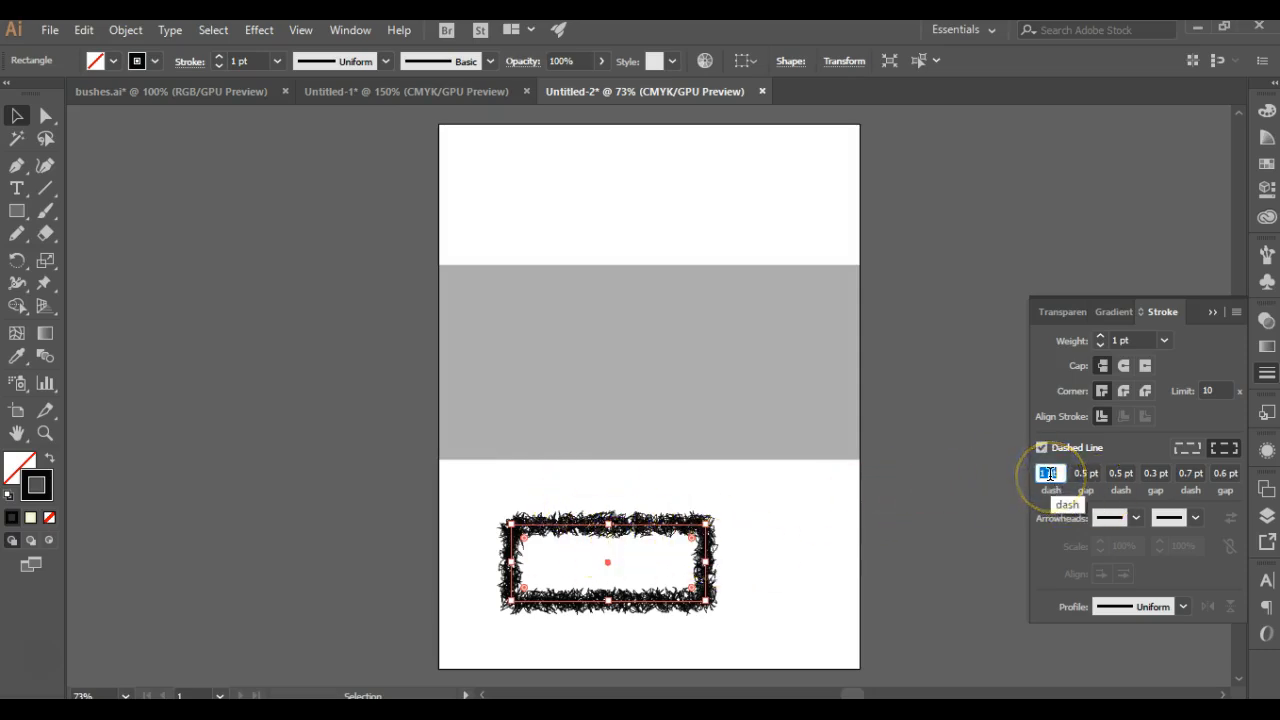
{"action": "left_click", "coordinate": [1125, 338]}
{"action": "scroll", "coordinate": [621, 522], "scroll_direction": "up", "scroll_amount": 10}
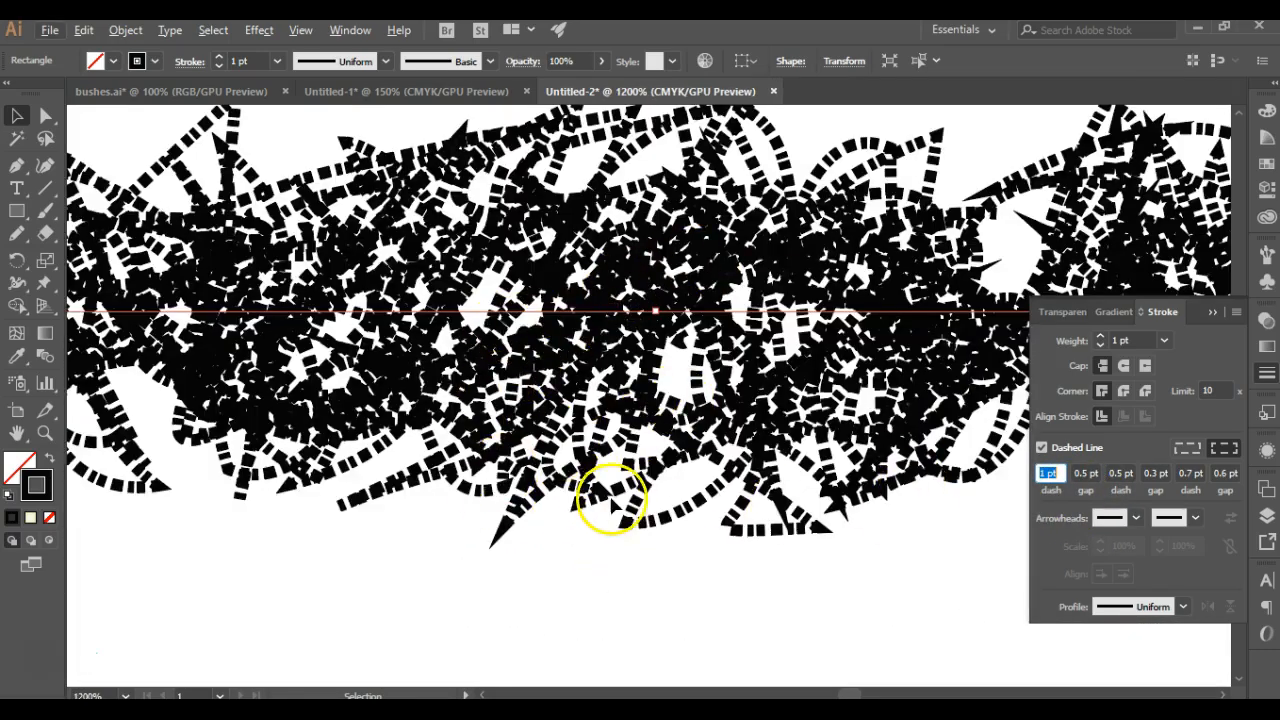
Step: Apply a Feather effect with a 1.44 pt radius to the dashed, roughened rectangle
{"action": "scroll", "coordinate": [608, 500], "scroll_direction": "down", "scroll_amount": 5, "text": "alt"}
{"action": "scroll", "coordinate": [598, 468], "scroll_direction": "down", "scroll_amount": 1}
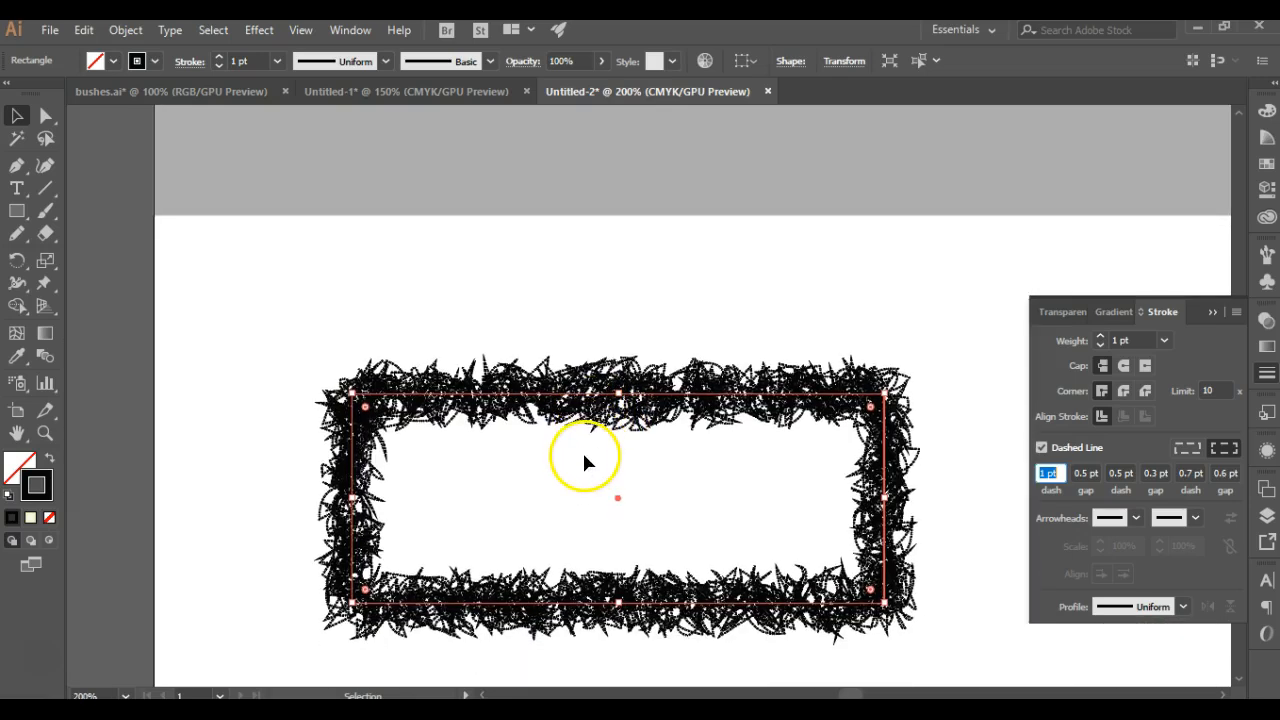
{"action": "left_click", "coordinate": [259, 30]}
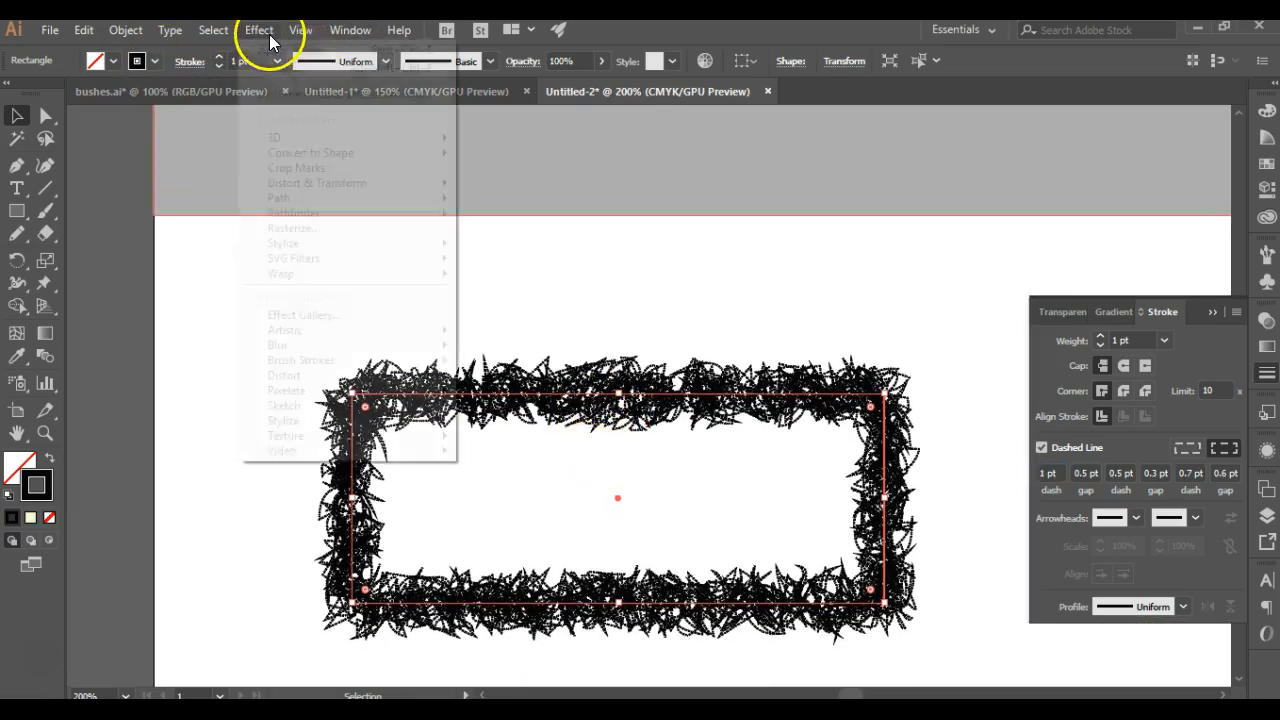
{"action": "mouse_move", "coordinate": [314, 243]}
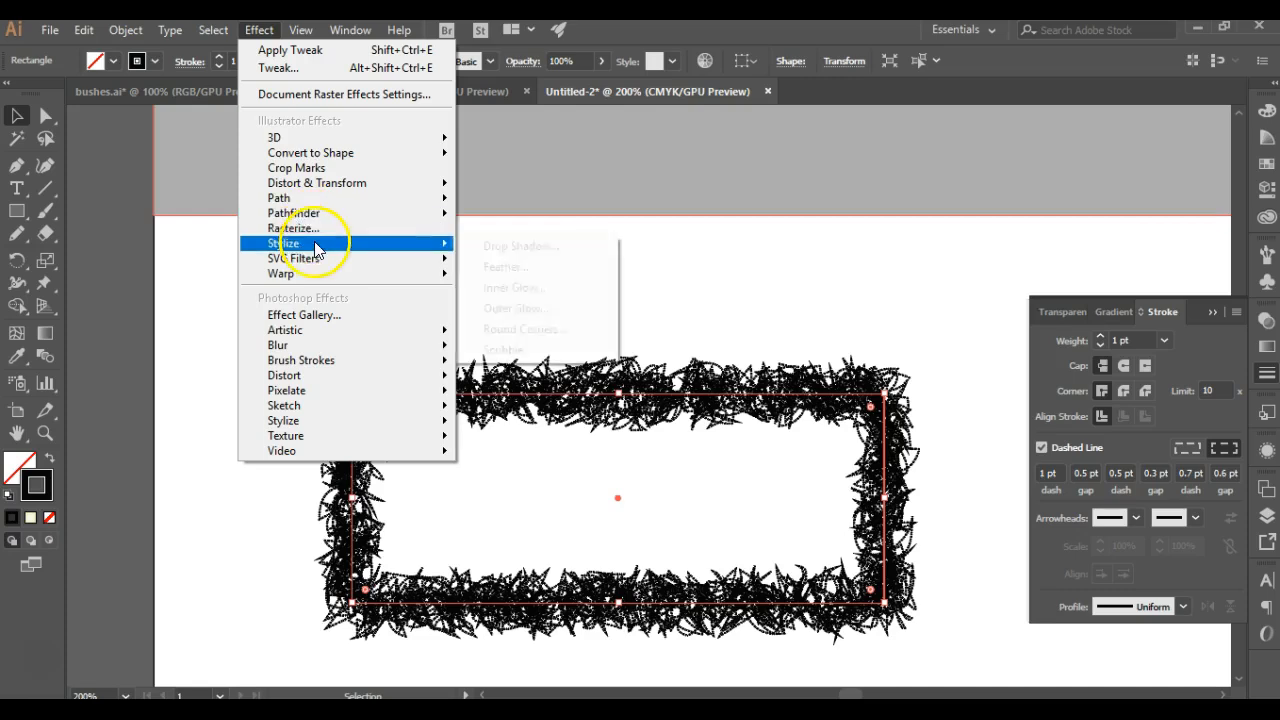
{"action": "left_click", "coordinate": [516, 265]}
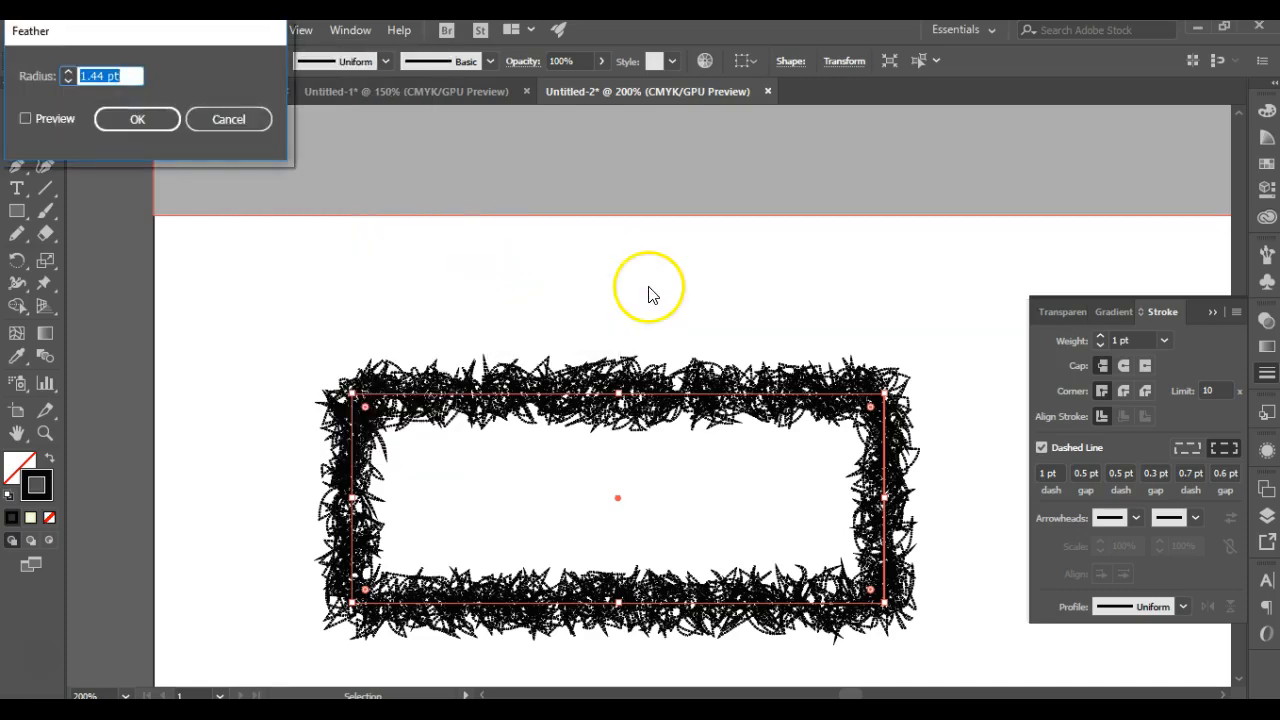
{"action": "left_click", "coordinate": [113, 119]}
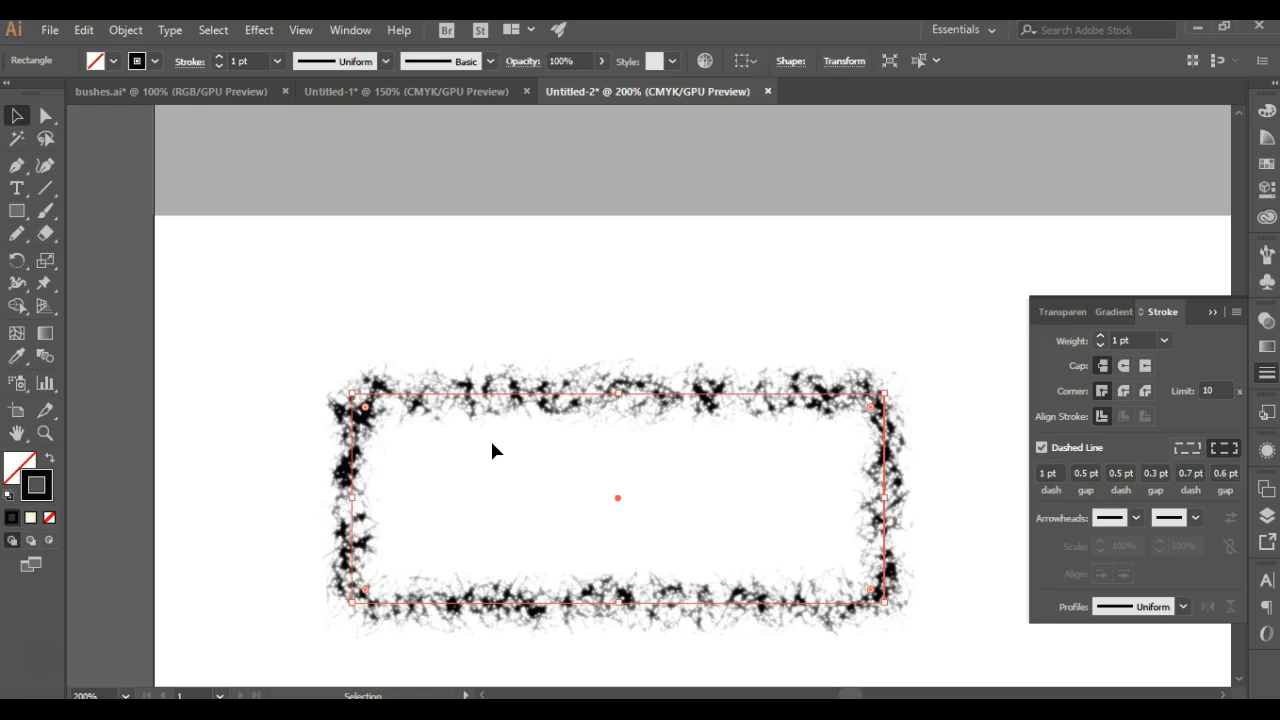
Step: Save the feathered foliage look as a new graphic style, and delete the sample rectangle from the artboard
{"action": "scroll", "coordinate": [492, 444], "scroll_direction": "down", "scroll_amount": 3}
{"action": "scroll", "coordinate": [500, 445], "scroll_direction": "up", "scroll_amount": 2}
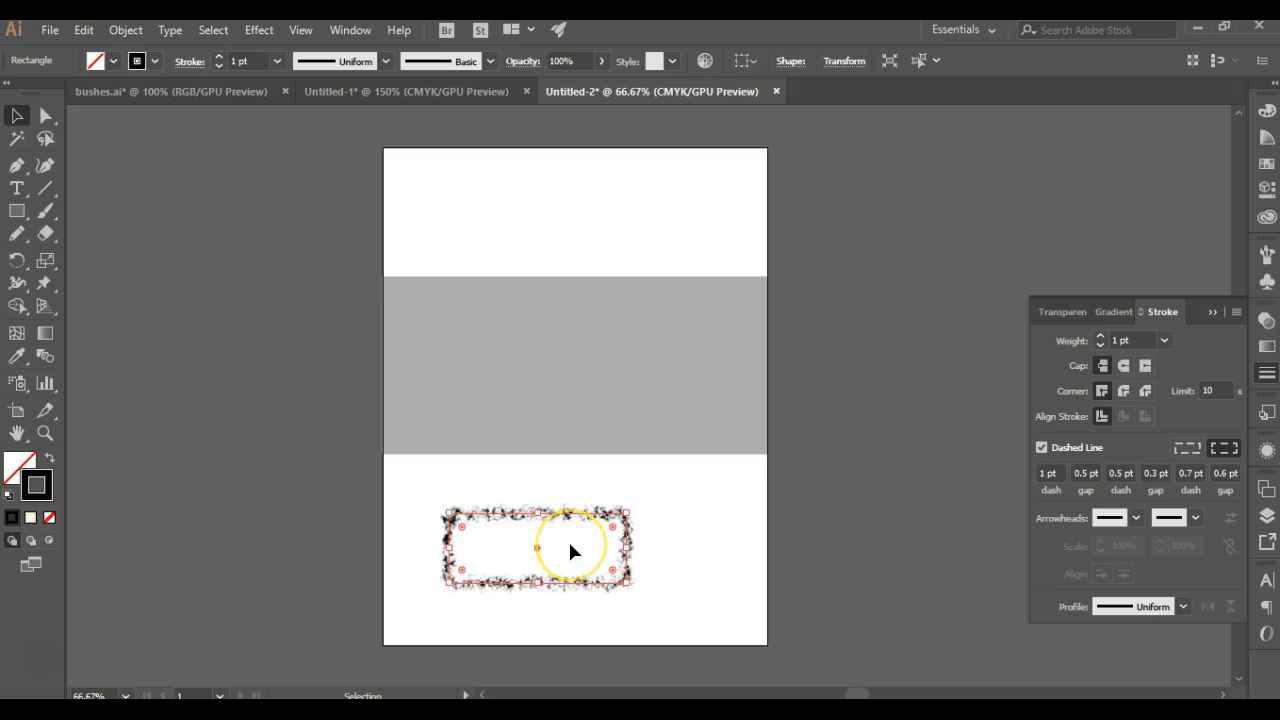
{"action": "left_click", "coordinate": [1264, 414]}
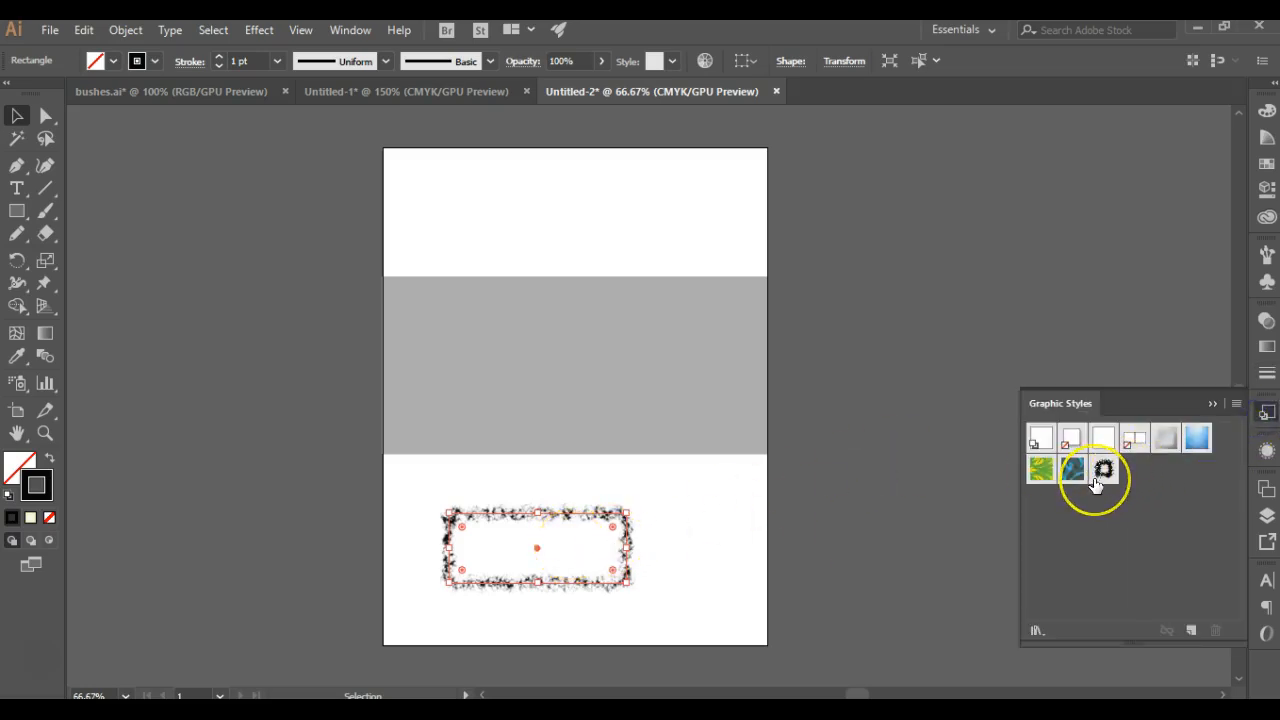
{"action": "left_click", "coordinate": [674, 523]}
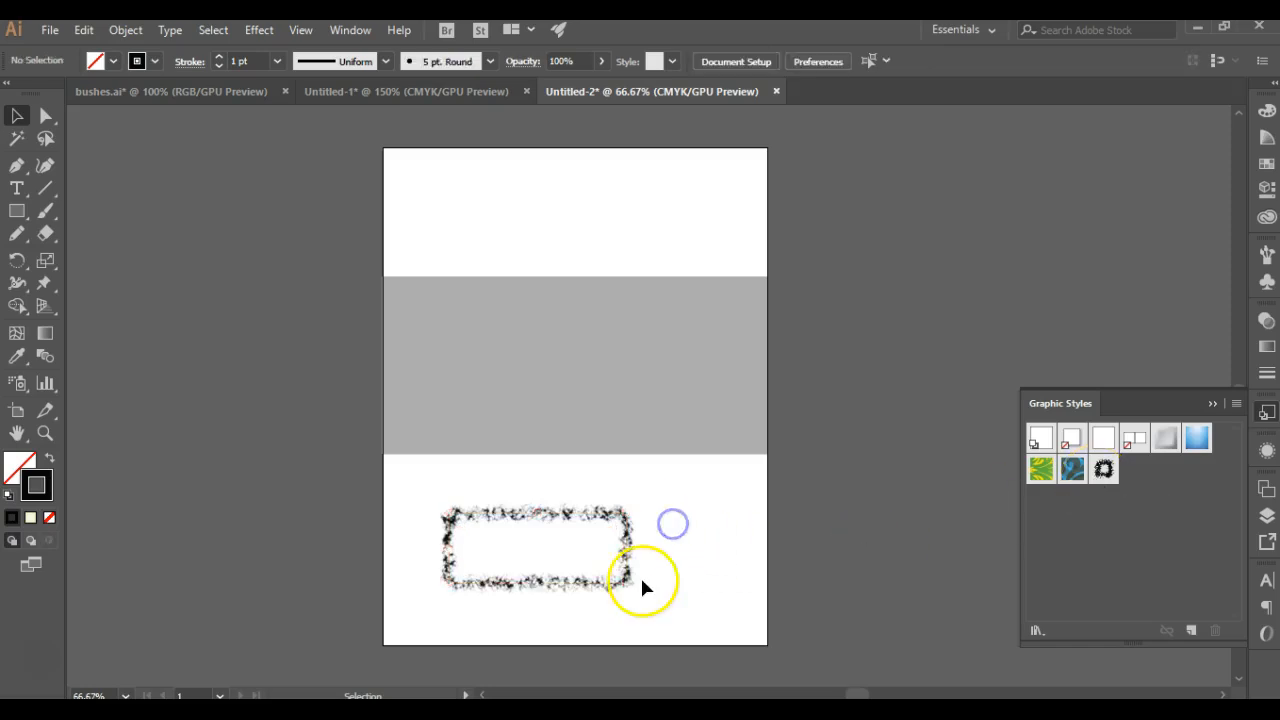
{"action": "left_click", "coordinate": [631, 540]}
{"action": "key", "text": "Delete"}
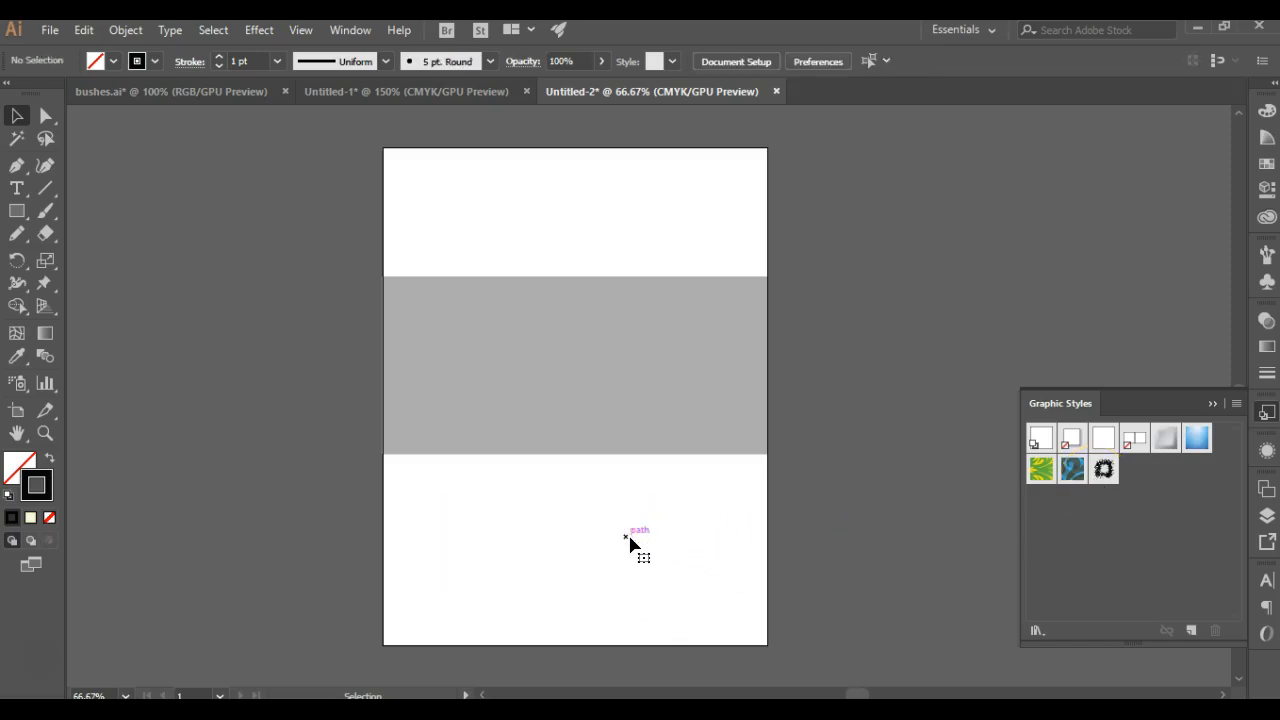
Step: Create an opacity mask on the gray rectangle with clipping turned off, and activate the mask for editing
{"action": "left_click", "coordinate": [575, 374]}
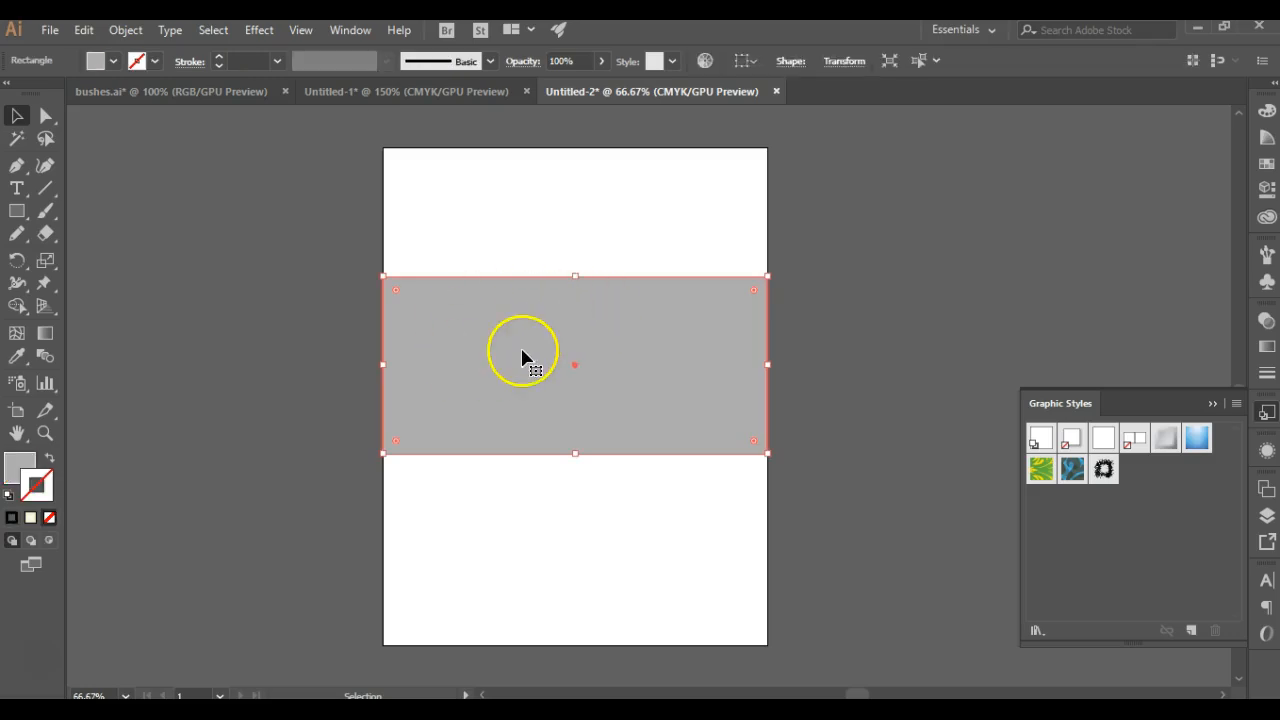
{"action": "left_click", "coordinate": [1267, 322]}
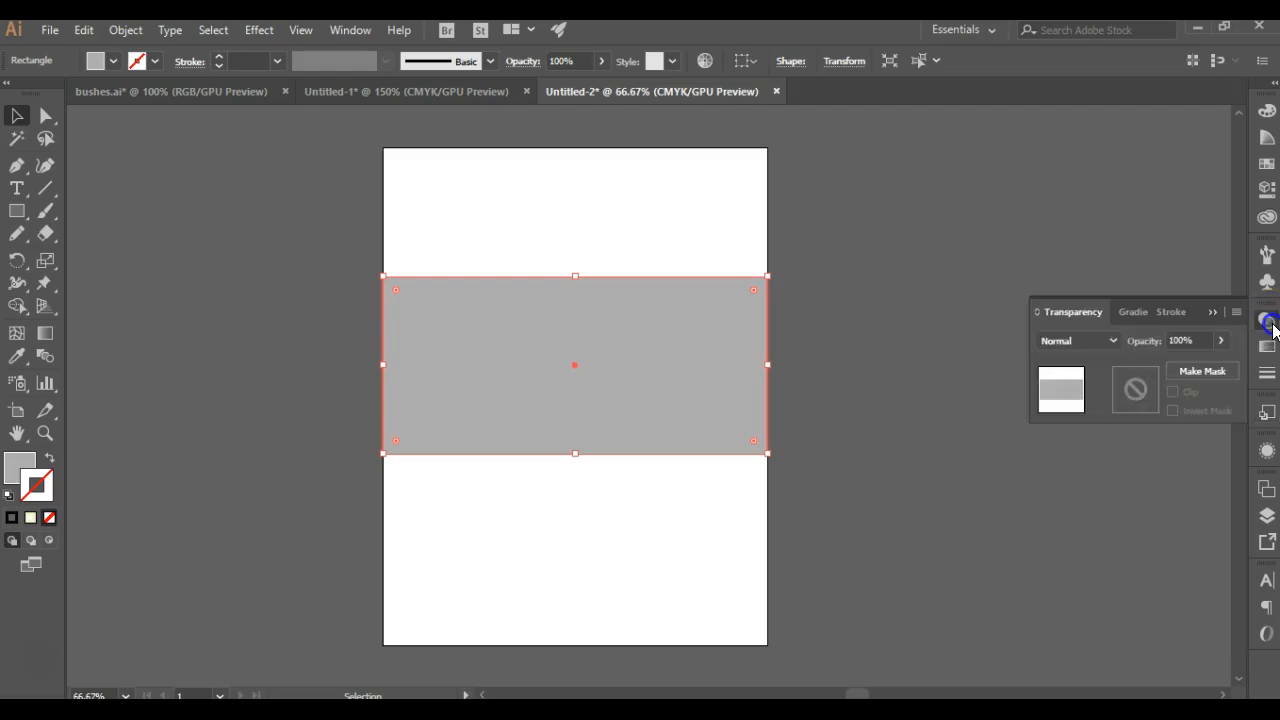
{"action": "left_click", "coordinate": [1201, 370]}
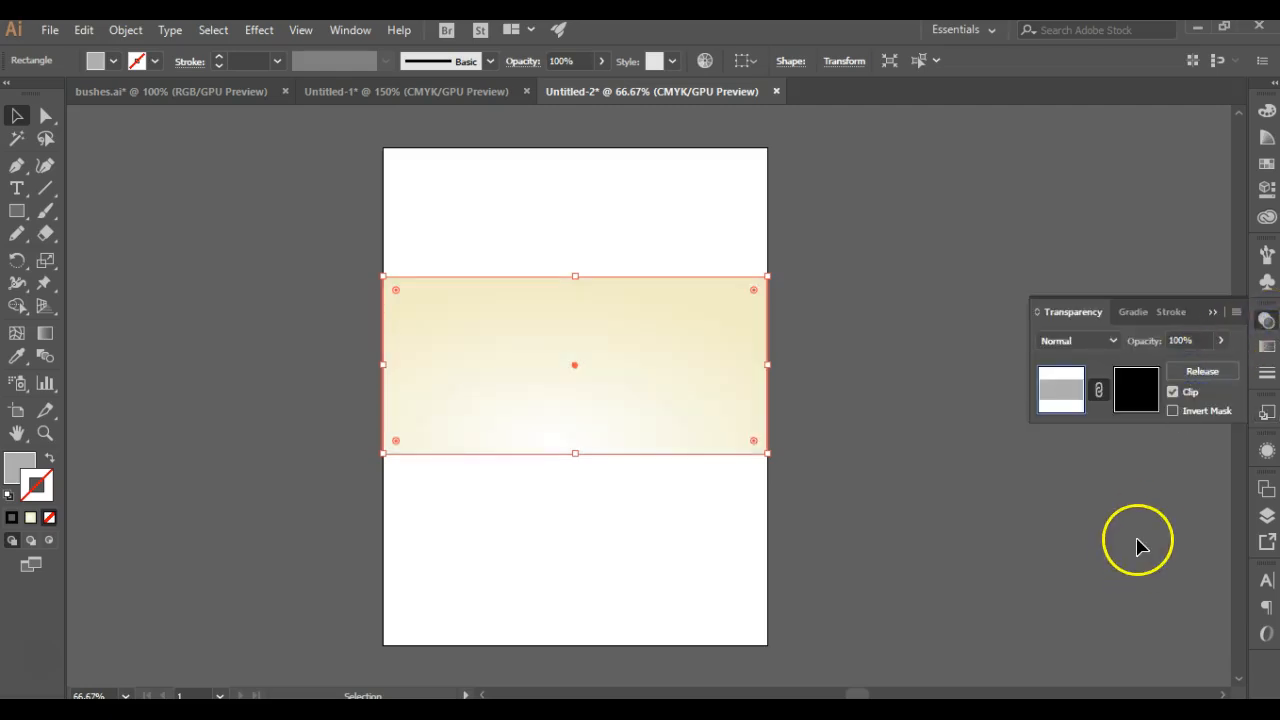
{"action": "left_click", "coordinate": [1172, 391]}
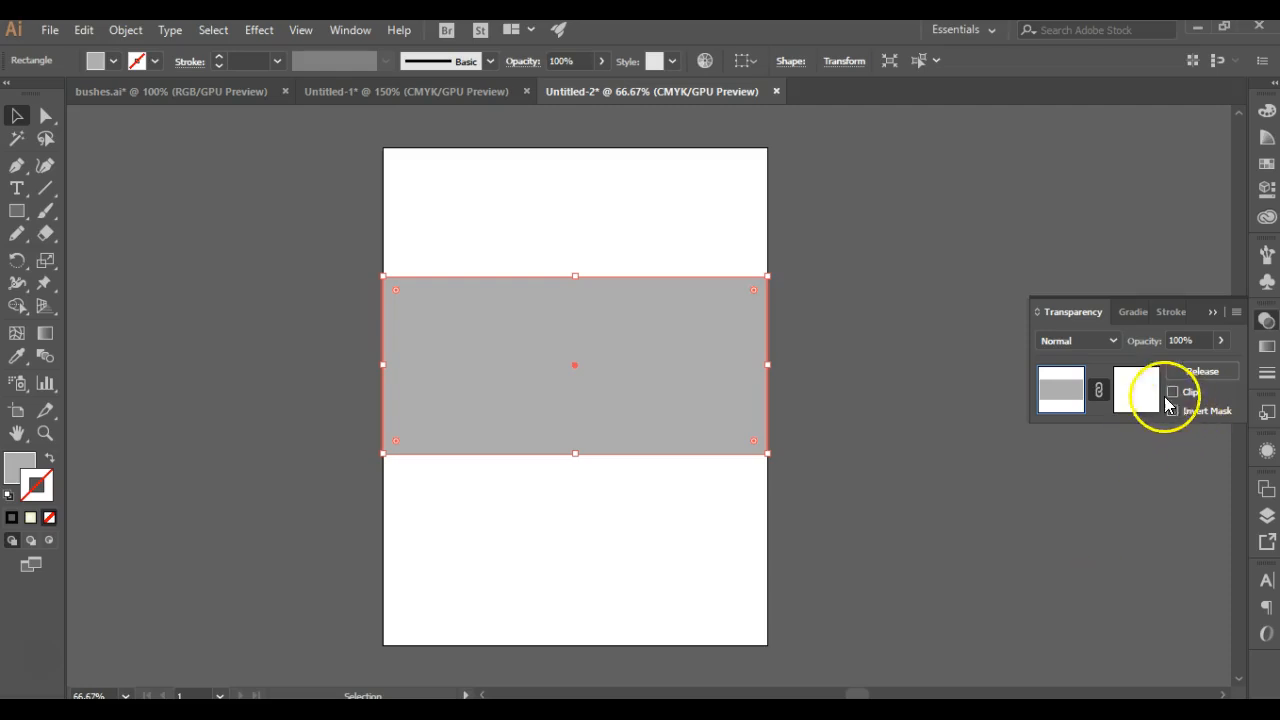
{"action": "left_click", "coordinate": [1141, 398]}
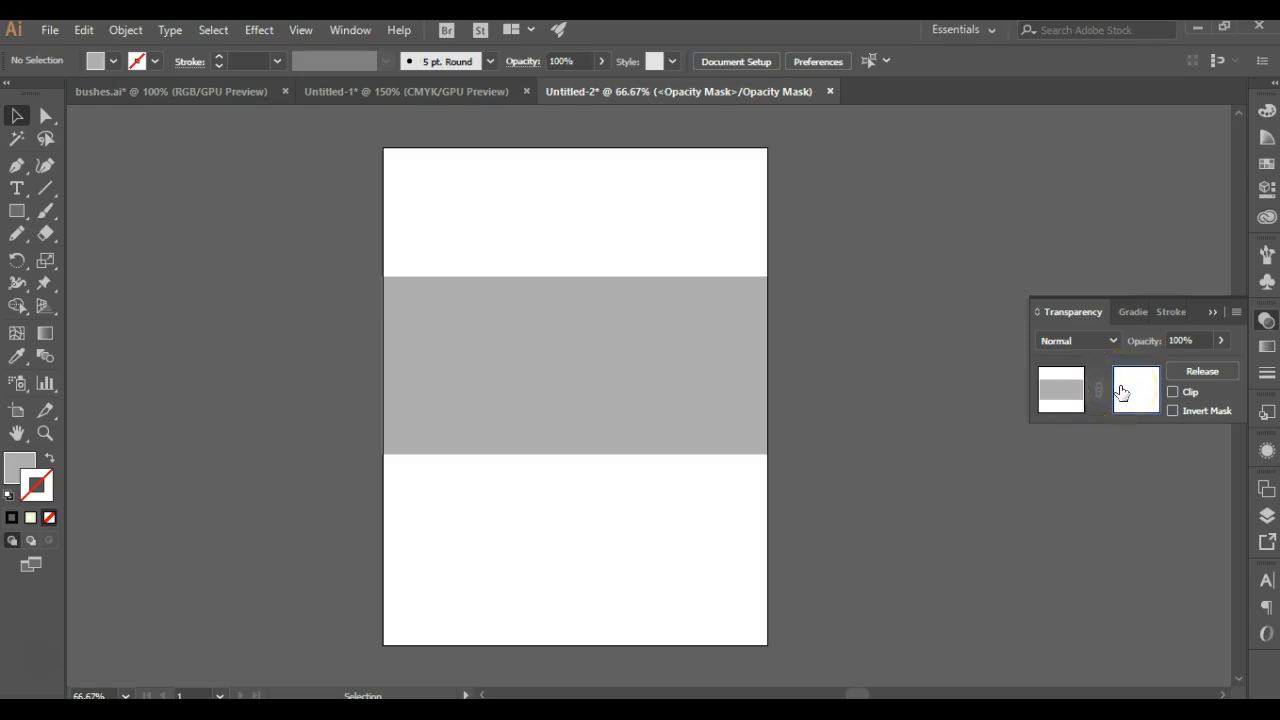
Step: In the mask, draw a wavy pencil path across the rectangle and a small loop near its lower edge, applying the foliage graphic style to each
{"action": "left_click", "coordinate": [15, 236]}
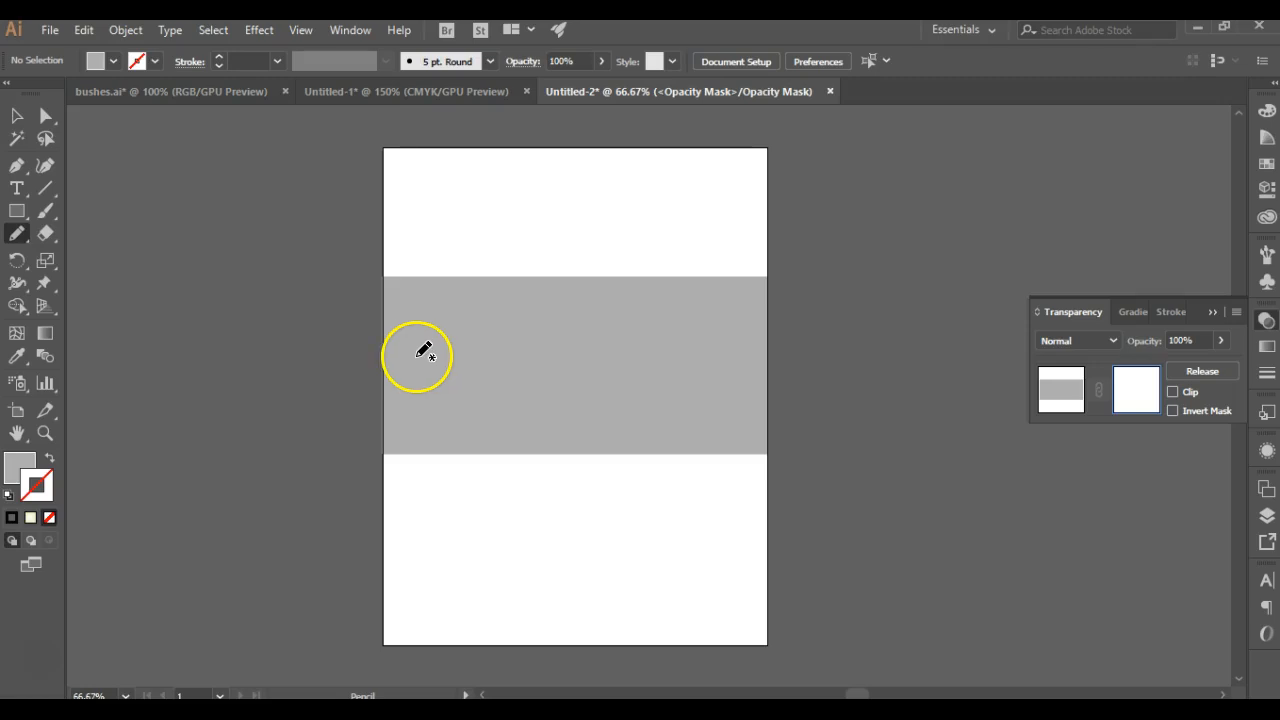
{"action": "mouse_move", "coordinate": [433, 334]}
{"action": "left_mouse_down"}
{"action": "mouse_move", "coordinate": [477, 327]}
{"action": "mouse_move", "coordinate": [533, 346]}
{"action": "left_mouse_up"}
{"action": "left_click_drag", "start_coordinate": [684, 341], "coordinate": [685, 341]}
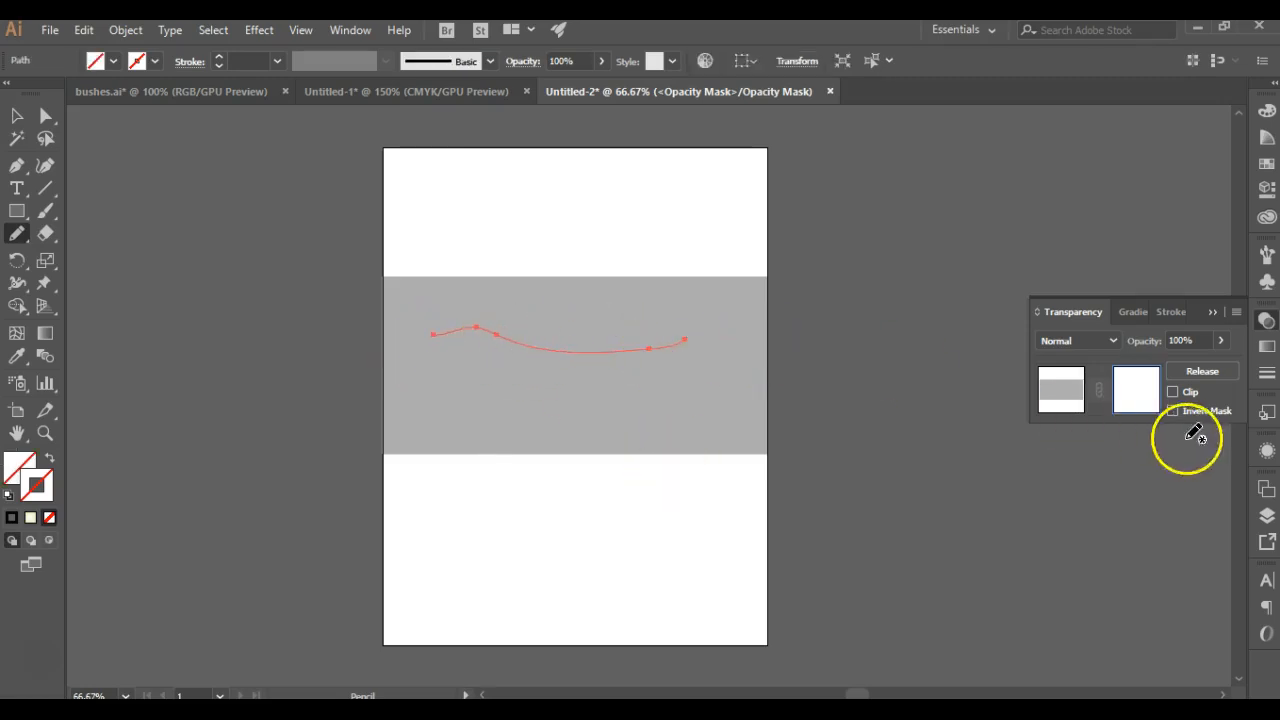
{"action": "left_click", "coordinate": [1267, 413]}
{"action": "left_click", "coordinate": [1103, 469]}
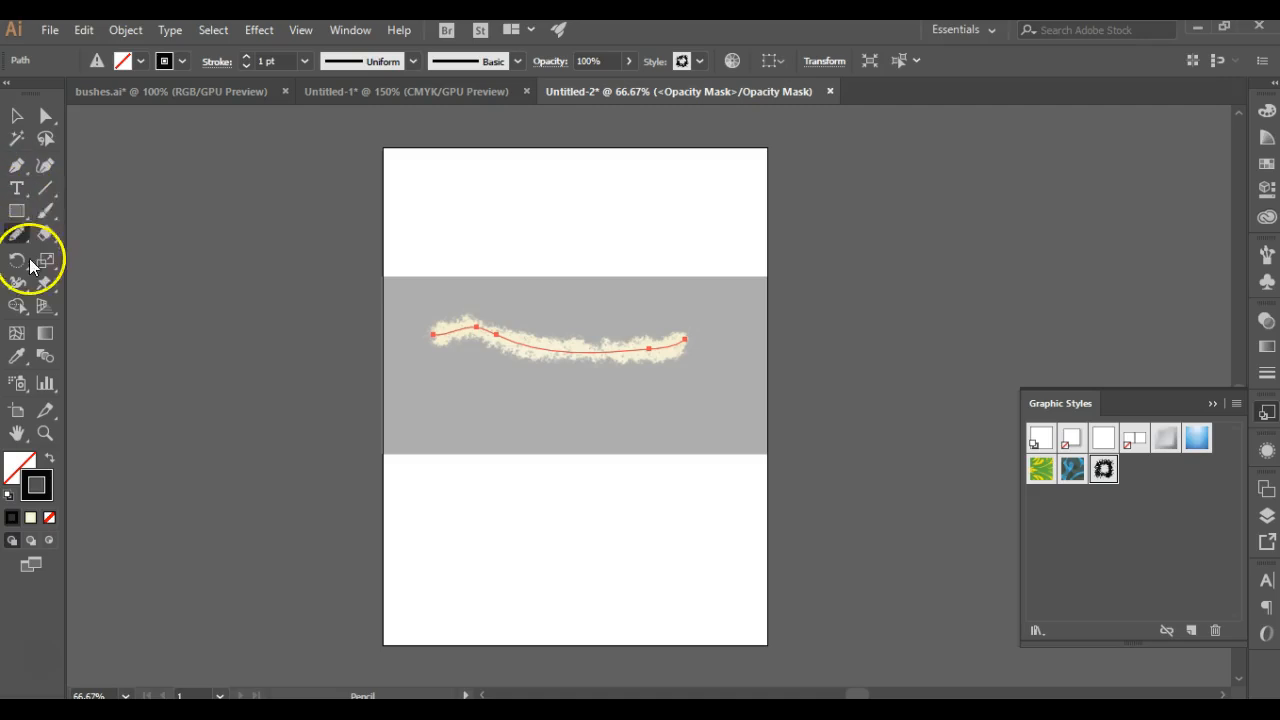
{"action": "mouse_move", "coordinate": [582, 413]}
{"action": "left_mouse_down"}
{"action": "mouse_move", "coordinate": [542, 447]}
{"action": "mouse_move", "coordinate": [529, 413]}
{"action": "left_mouse_up"}
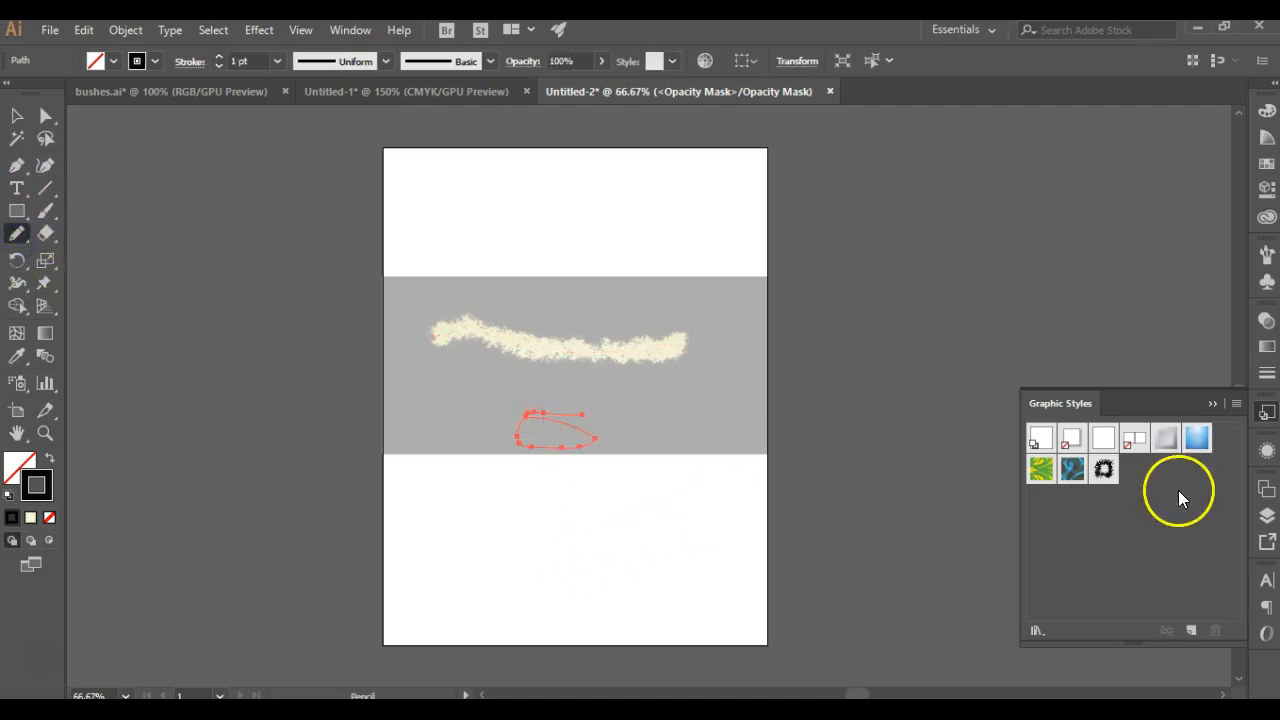
{"action": "left_click", "coordinate": [1104, 469]}
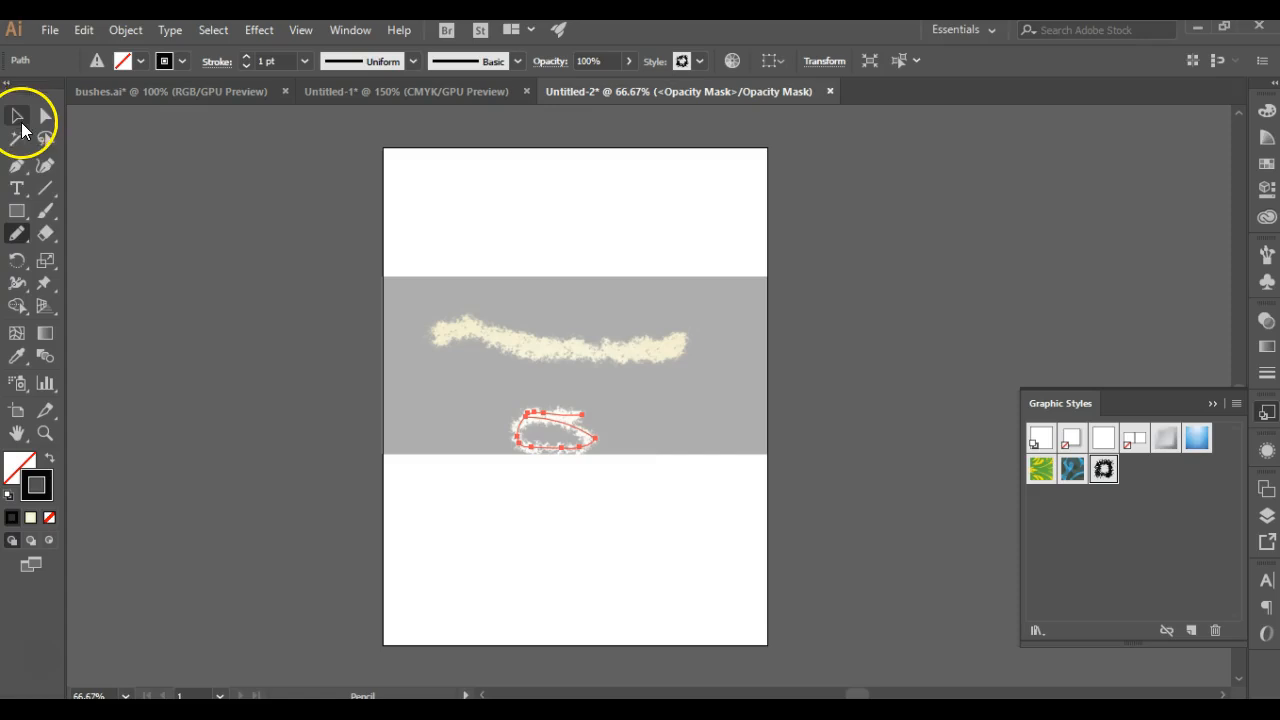
Step: Draw a diagonal pencil path from the rectangle's upper left down into the loop and apply the foliage graphic style
{"action": "left_click", "coordinate": [17, 238]}
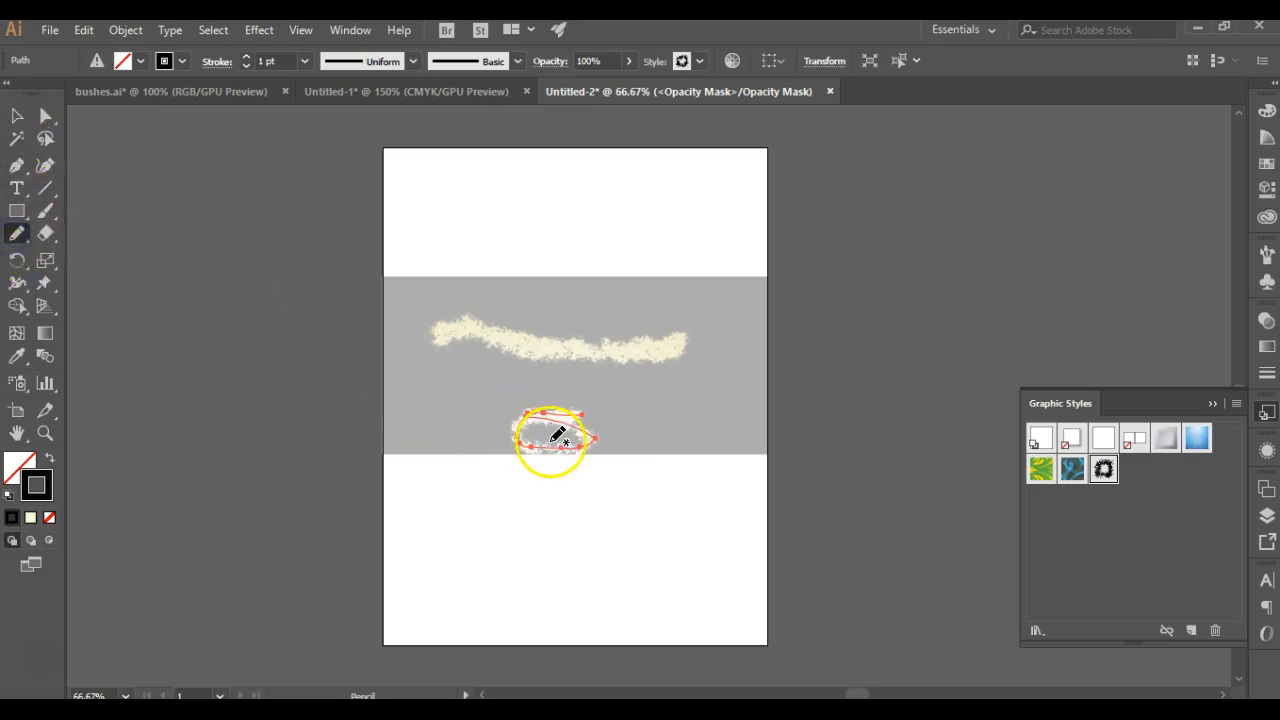
{"action": "left_click", "coordinate": [434, 290]}
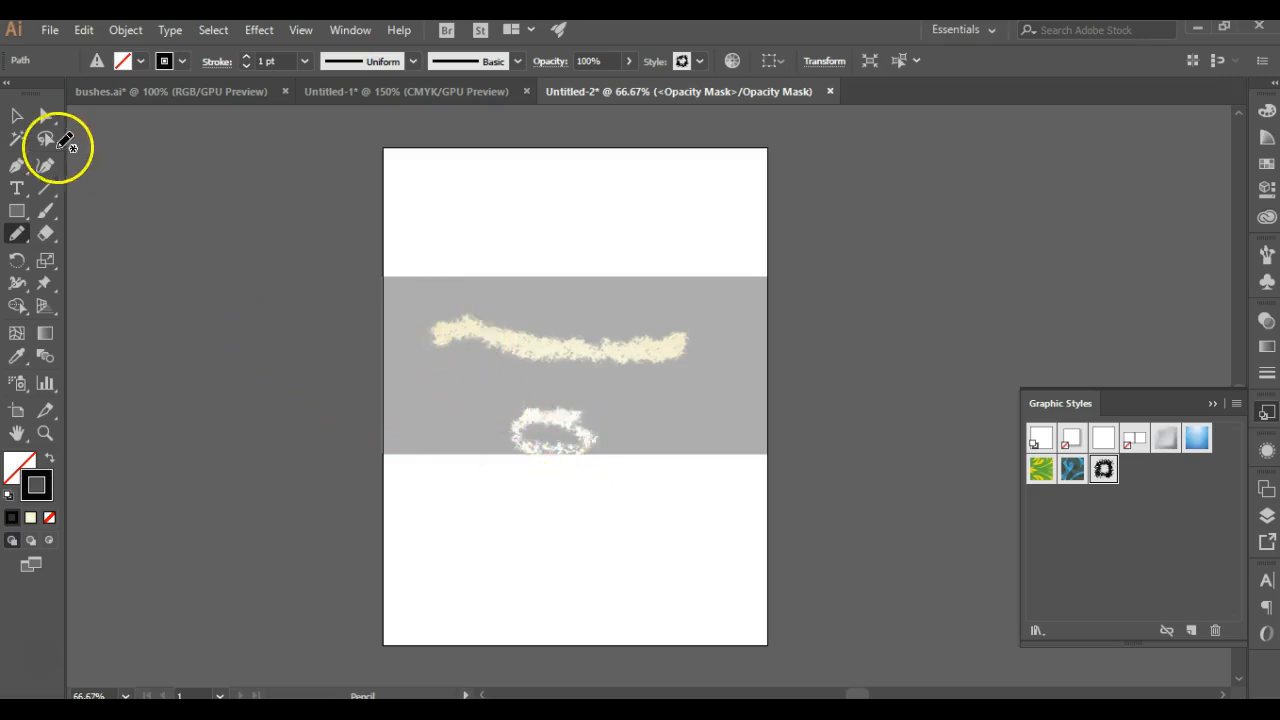
{"action": "left_click_drag", "start_coordinate": [535, 435], "coordinate": [584, 448]}
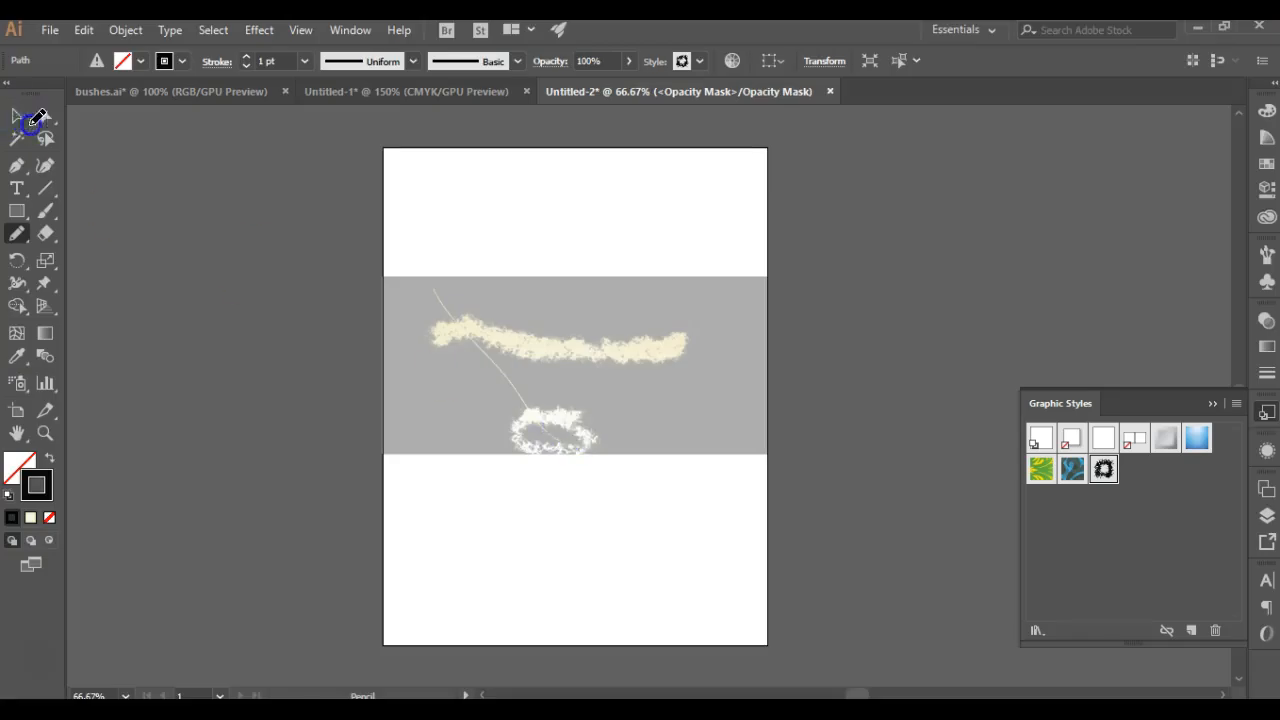
{"action": "left_click_drag", "start_coordinate": [538, 378], "coordinate": [534, 377]}
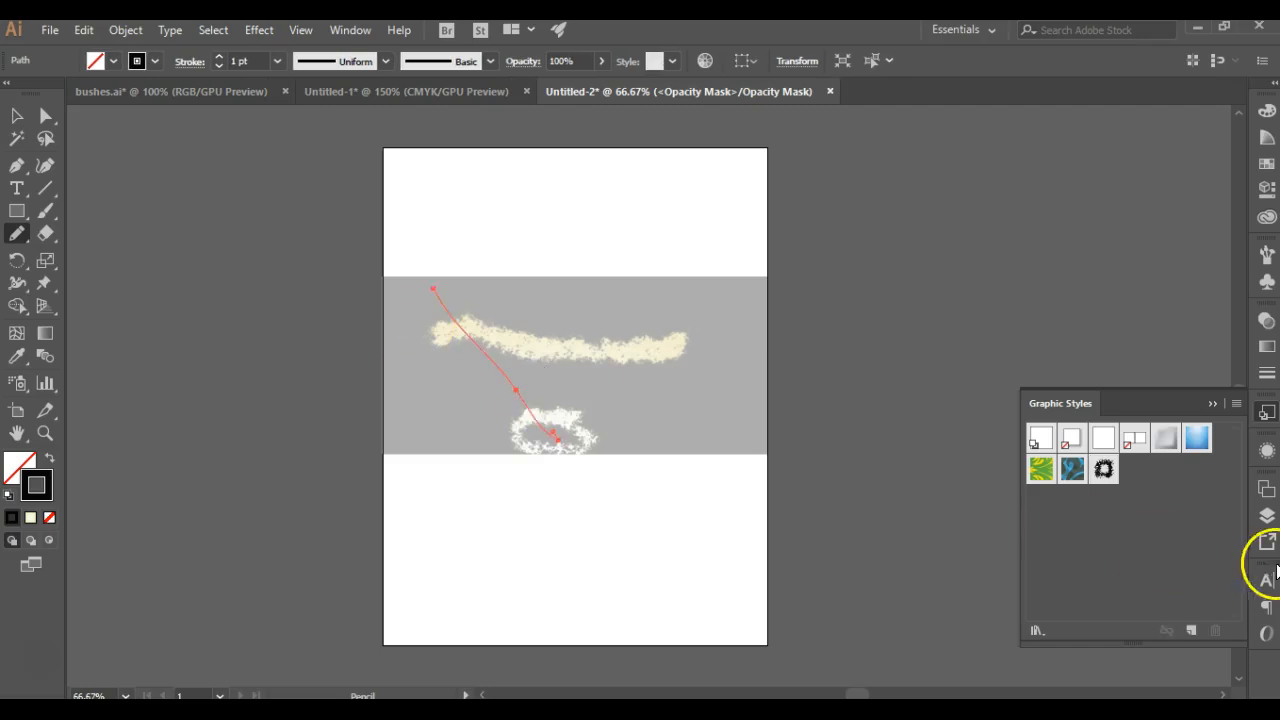
{"action": "left_click", "coordinate": [1107, 476]}
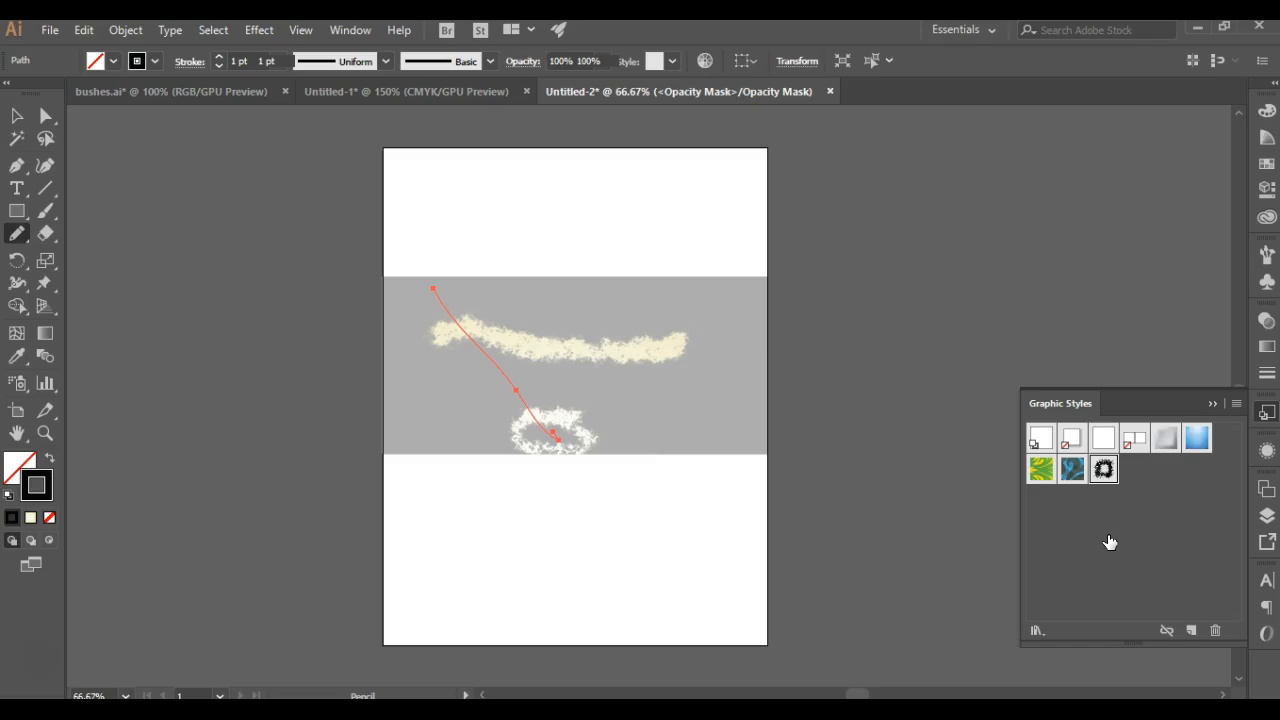
{"action": "left_click", "coordinate": [778, 464]}
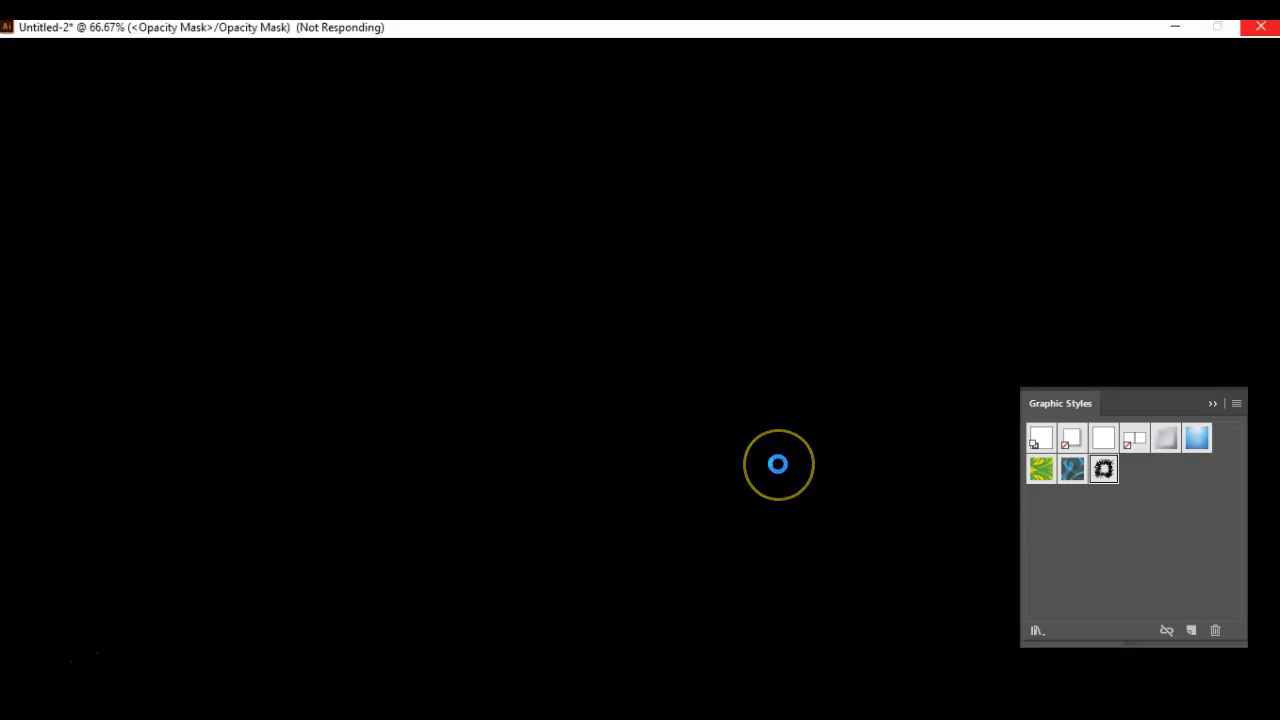
{"action": "mouse_move", "coordinate": [778, 464]}
{"action": "left_mouse_down"}
{"action": "mouse_move", "coordinate": [521, 234]}
{"action": "mouse_move", "coordinate": [391, 315]}
{"action": "left_mouse_up"}
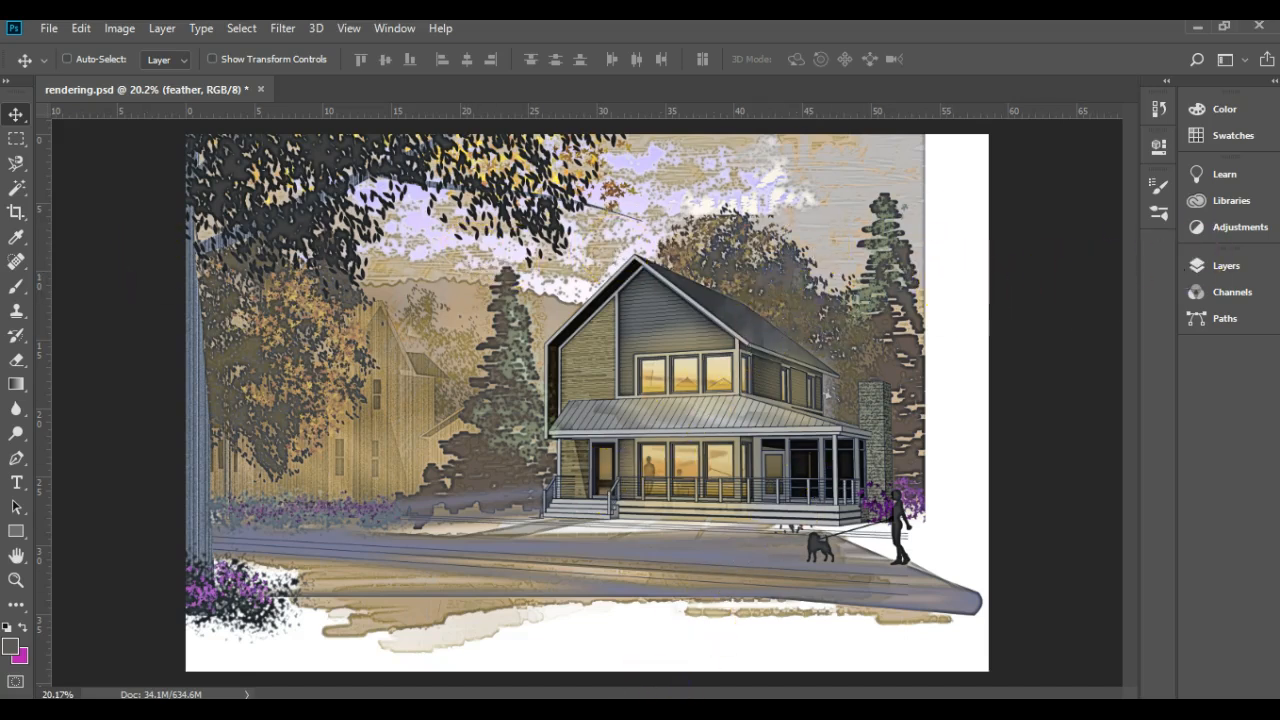
Step: Switch back to Illustrator, exit opacity mask editing to return to the rectangle's artwork, and deselect everything
{"action": "left_click", "coordinate": [700, 706]}
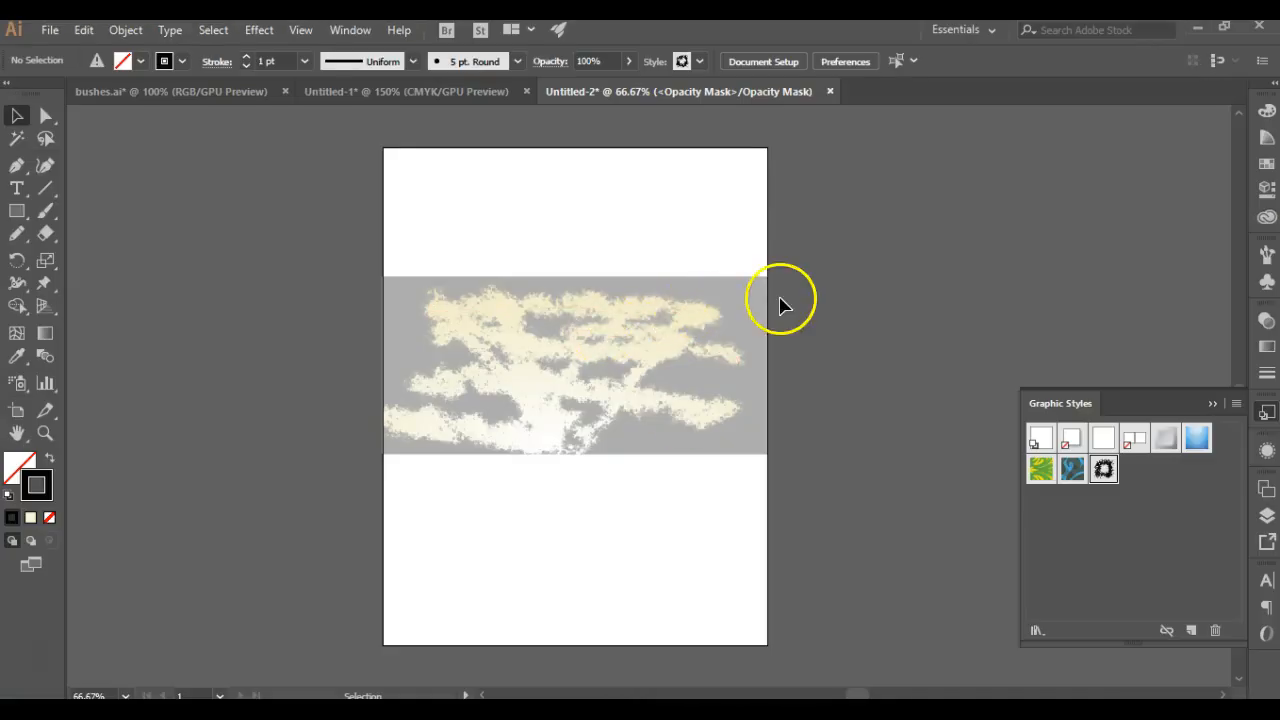
{"action": "left_click", "coordinate": [1267, 346]}
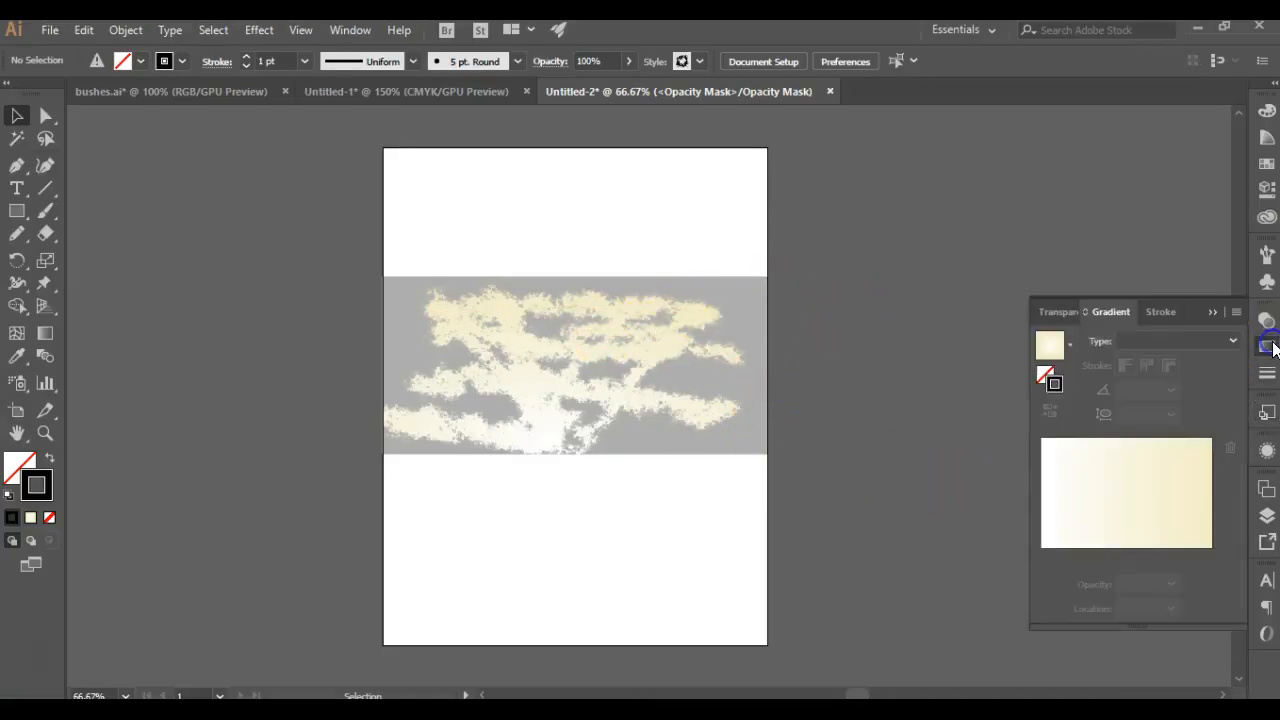
{"action": "left_click", "coordinate": [1265, 322]}
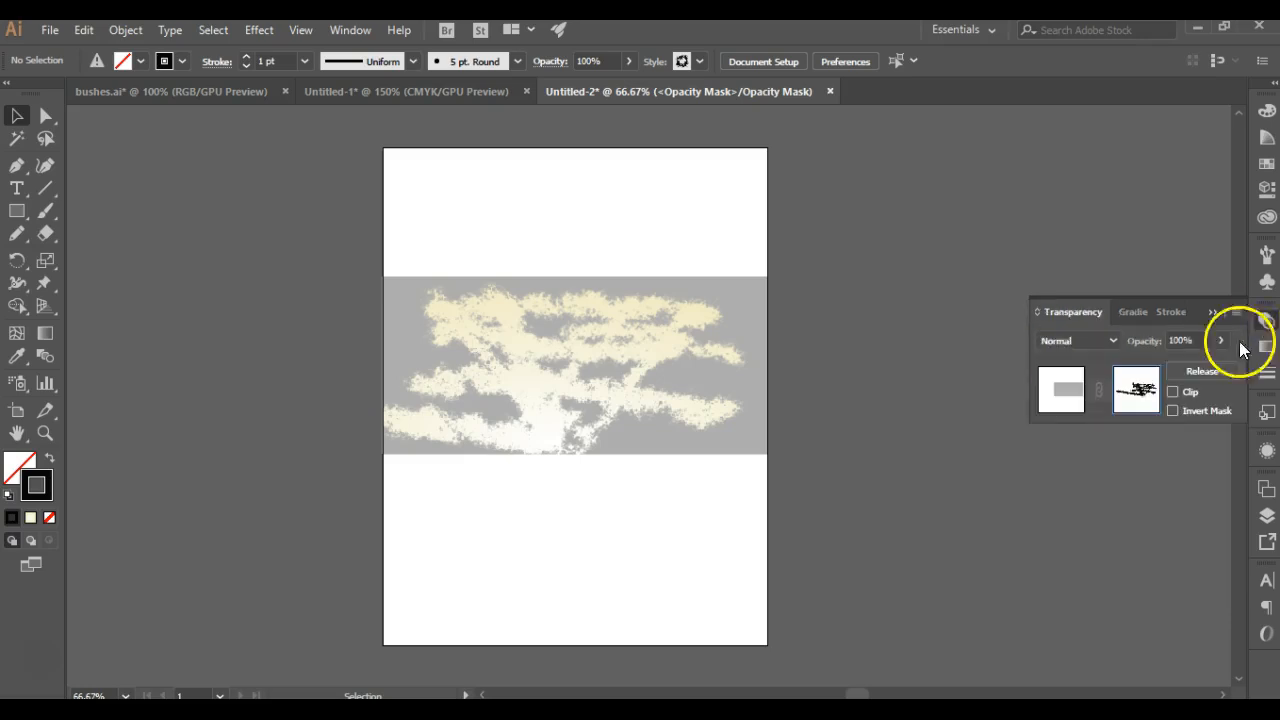
{"action": "left_click", "coordinate": [1064, 396]}
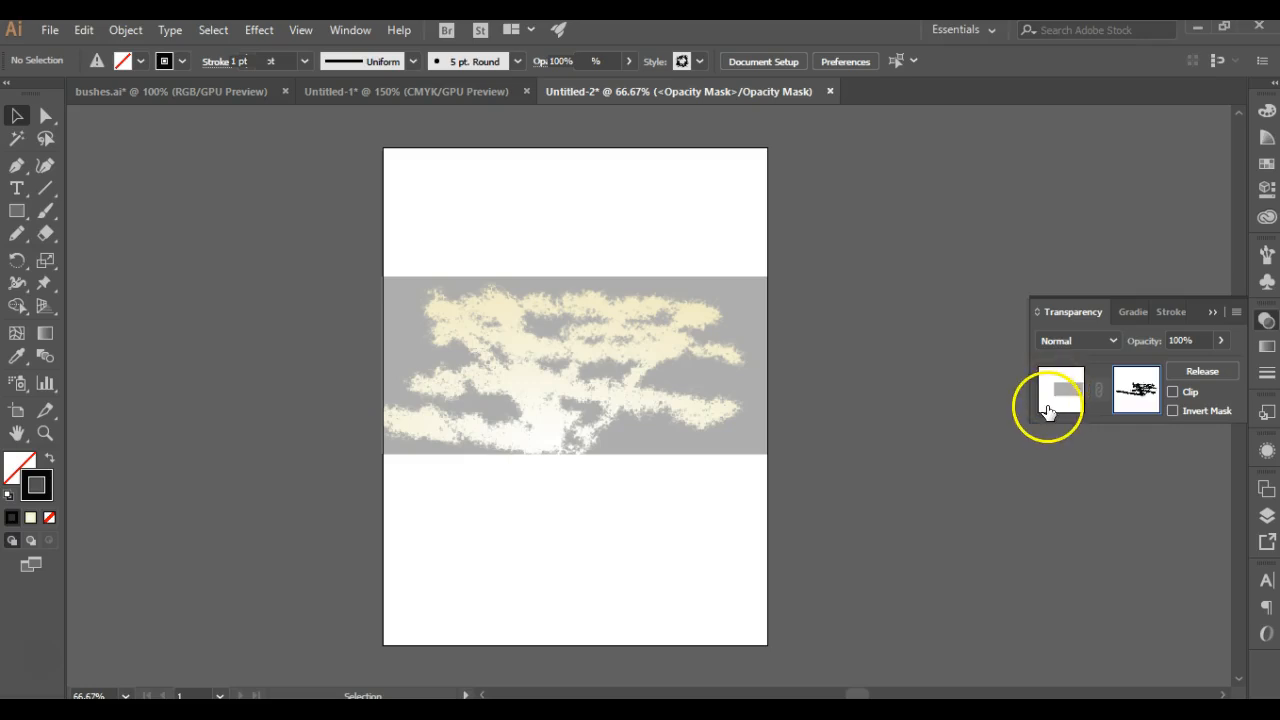
{"action": "left_click", "coordinate": [1054, 380]}
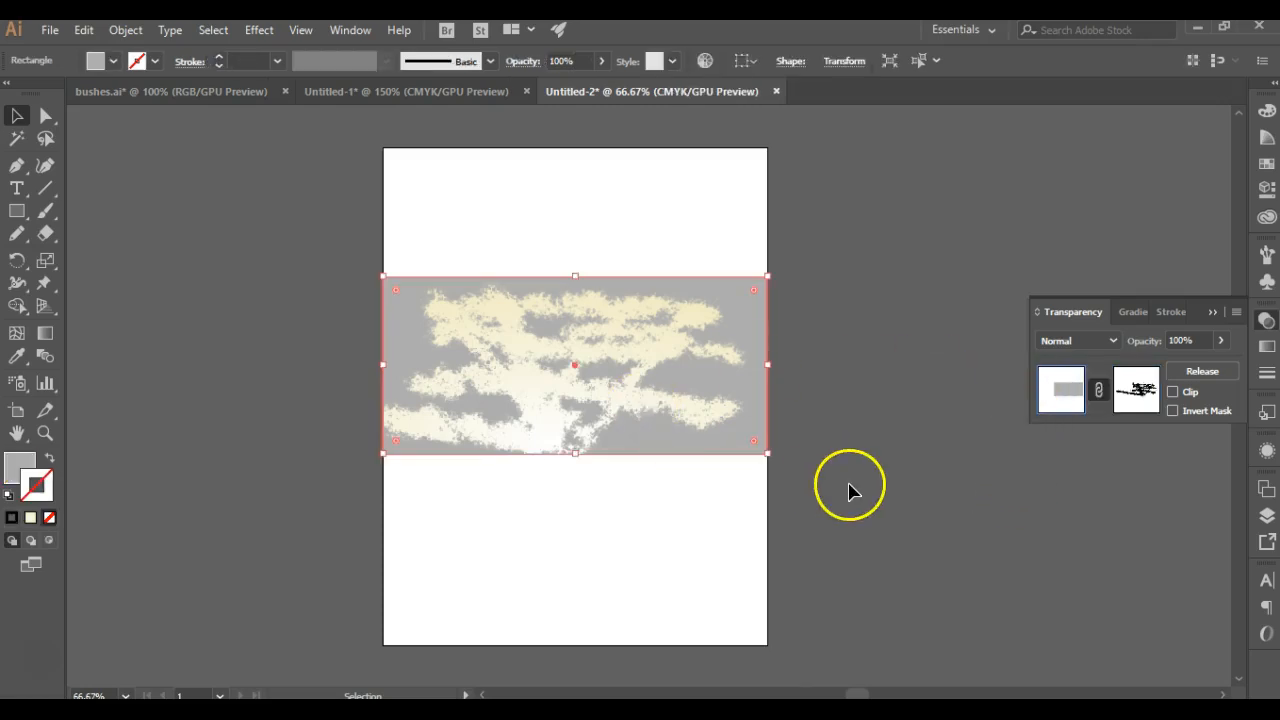
{"action": "left_click", "coordinate": [37, 665]}
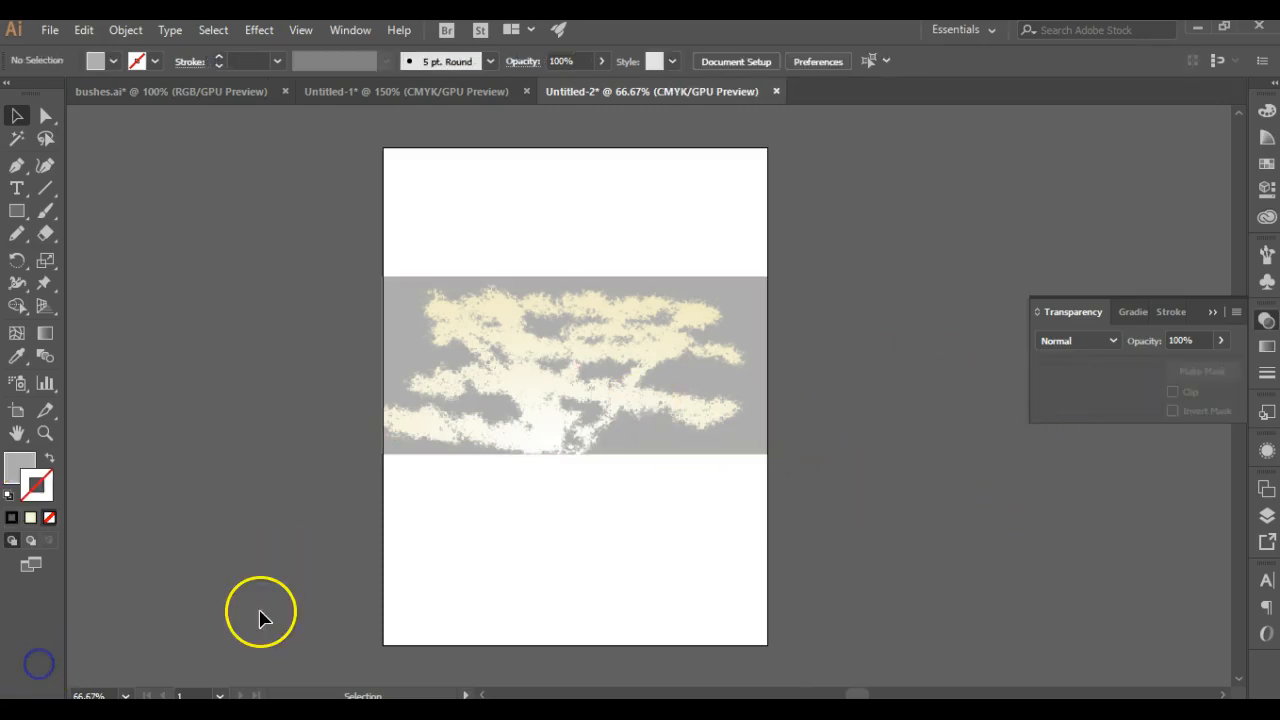